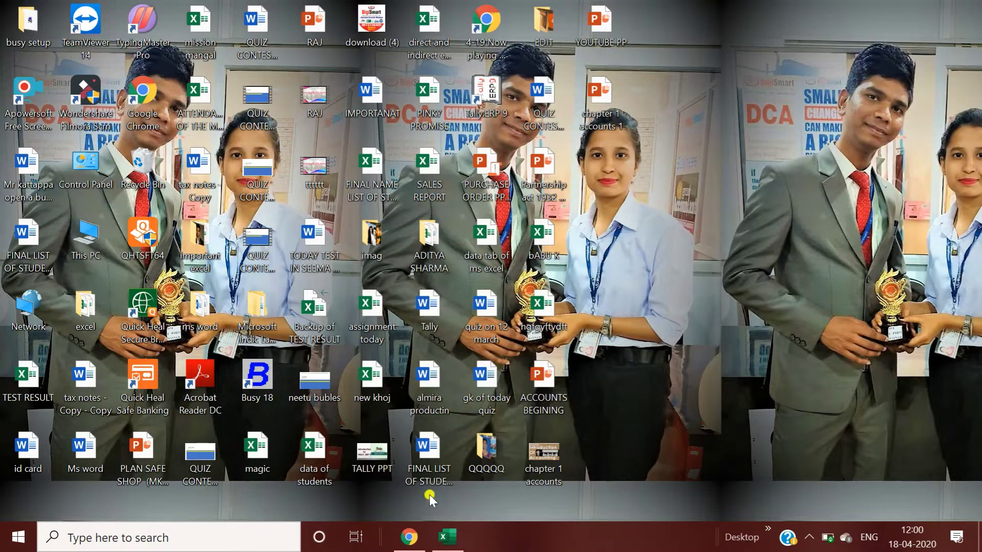
Bring the data of students workbook forward and scroll to the top-left of Sheet1
{"action": "left_click", "coordinate": [446, 536]}
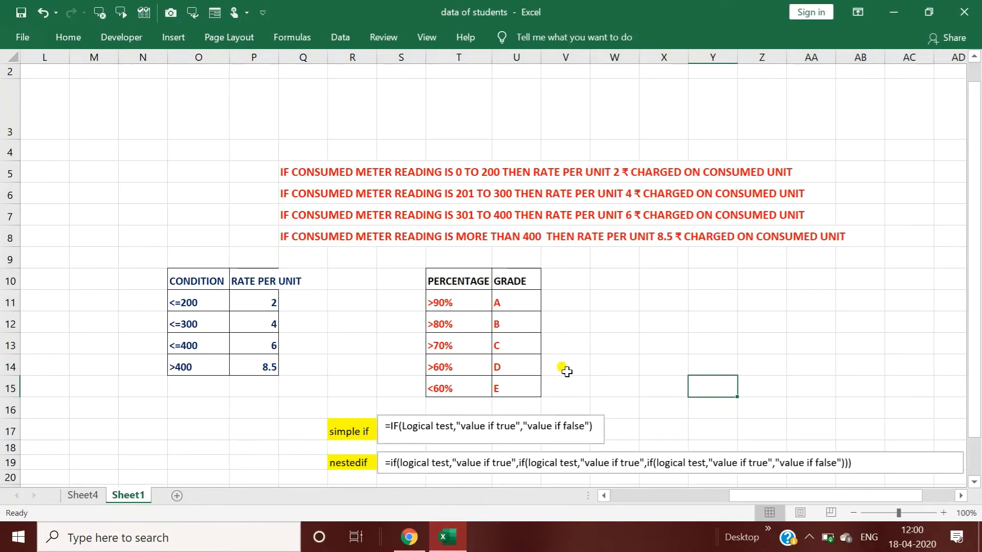
{"action": "left_click_drag", "start_coordinate": [735, 497], "coordinate": [609, 494]}
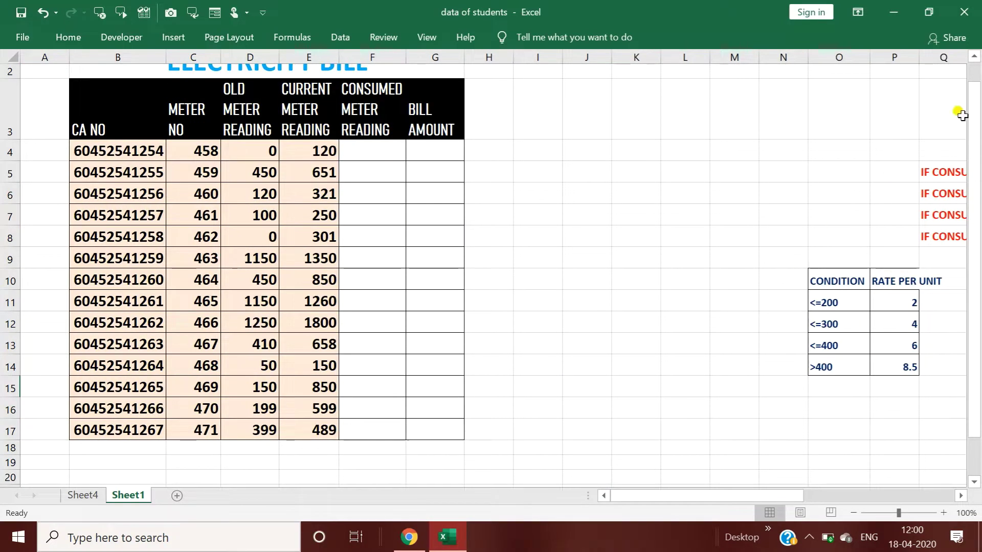
{"action": "left_click_drag", "start_coordinate": [975, 109], "coordinate": [978, 88]}
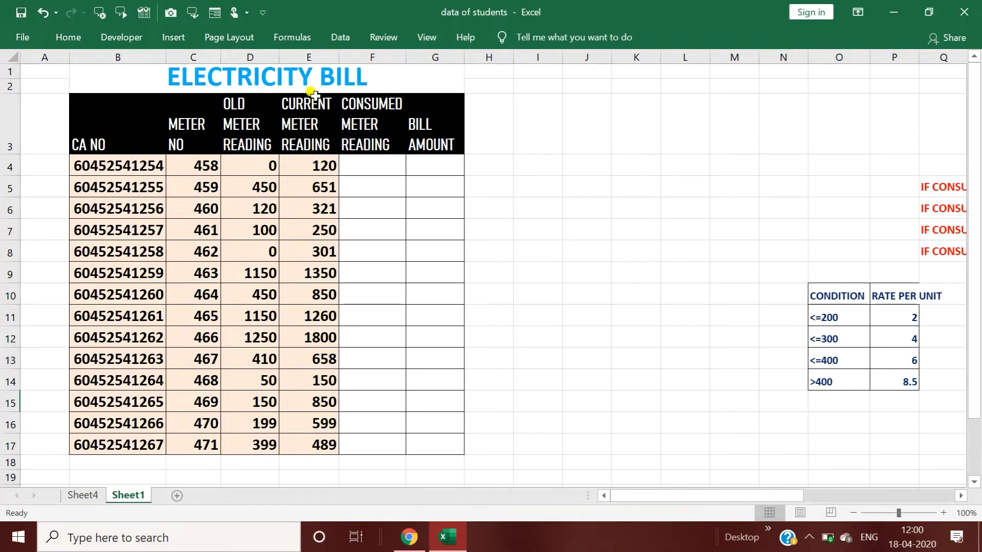
Point out the ELECTRICITY BILL title, the CA NO account numbers in column B and meter numbers in column C
{"action": "left_click", "coordinate": [267, 78]}
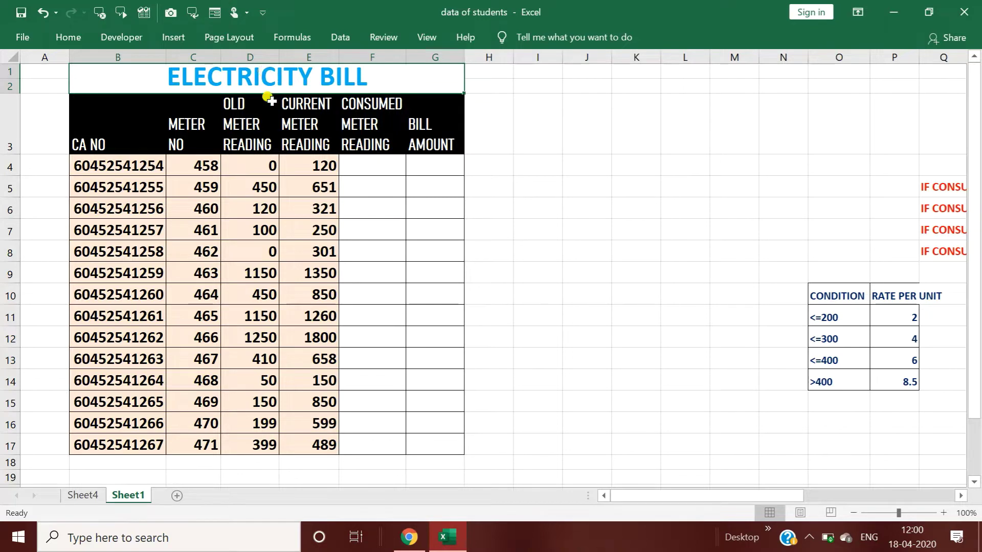
{"action": "left_click", "coordinate": [276, 229]}
{"action": "left_click", "coordinate": [110, 143]}
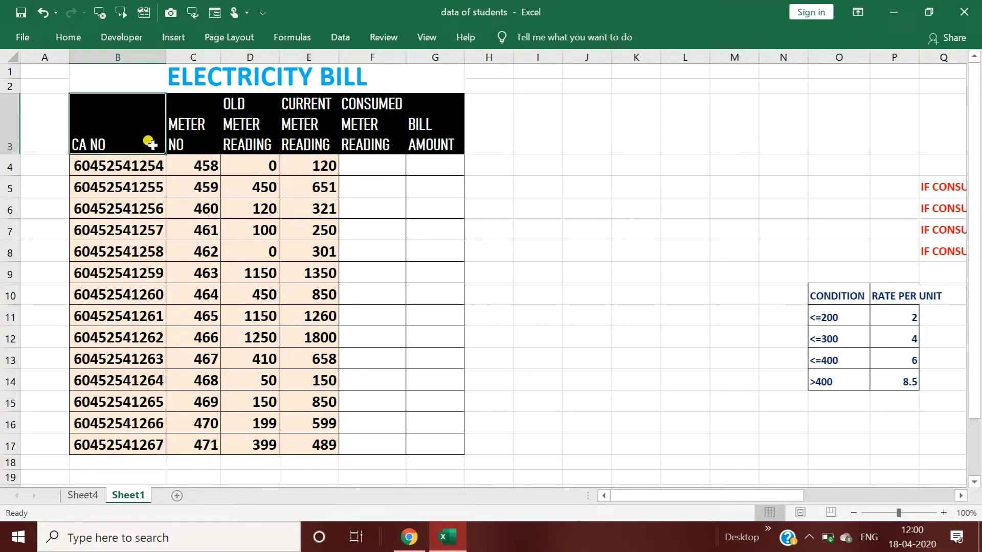
{"action": "left_click", "coordinate": [115, 172]}
{"action": "left_click", "coordinate": [102, 227]}
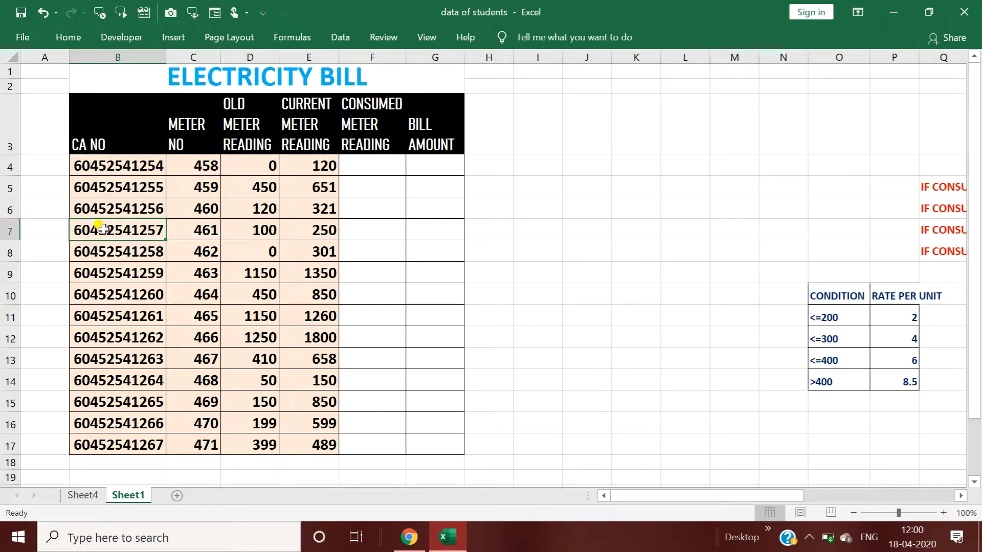
{"action": "left_click", "coordinate": [115, 275]}
{"action": "left_click", "coordinate": [125, 363]}
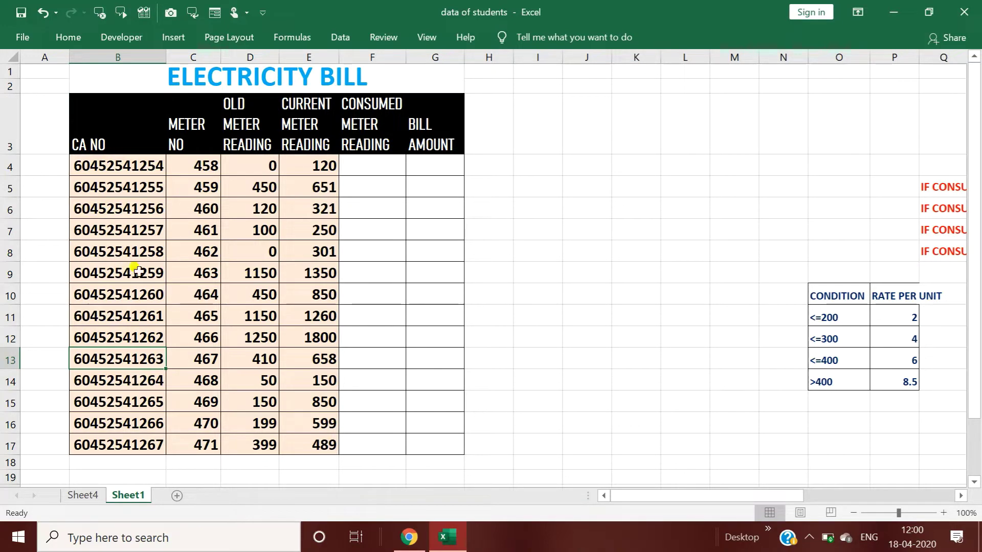
{"action": "left_click", "coordinate": [193, 164]}
{"action": "left_click", "coordinate": [195, 207]}
{"action": "left_click", "coordinate": [184, 271]}
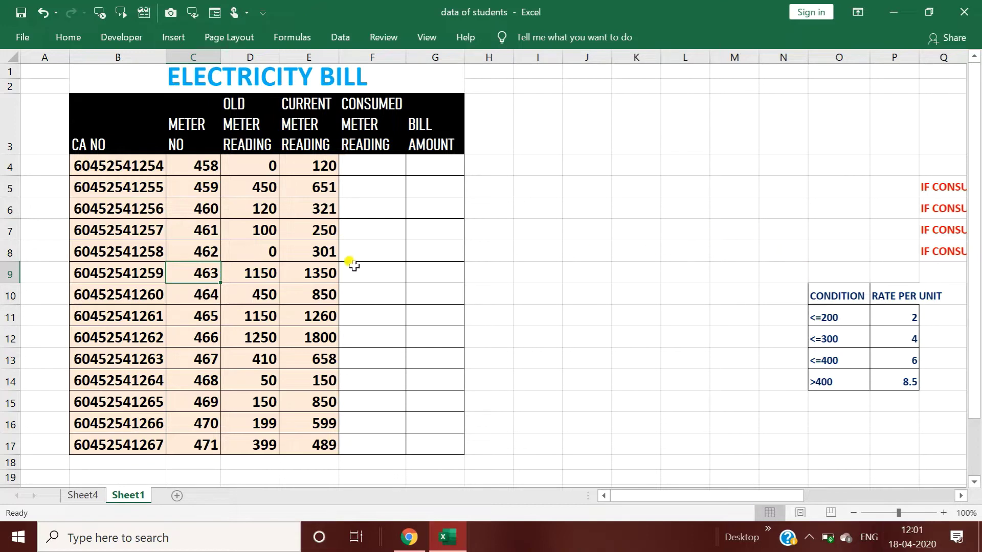
{"action": "left_click", "coordinate": [256, 163]}
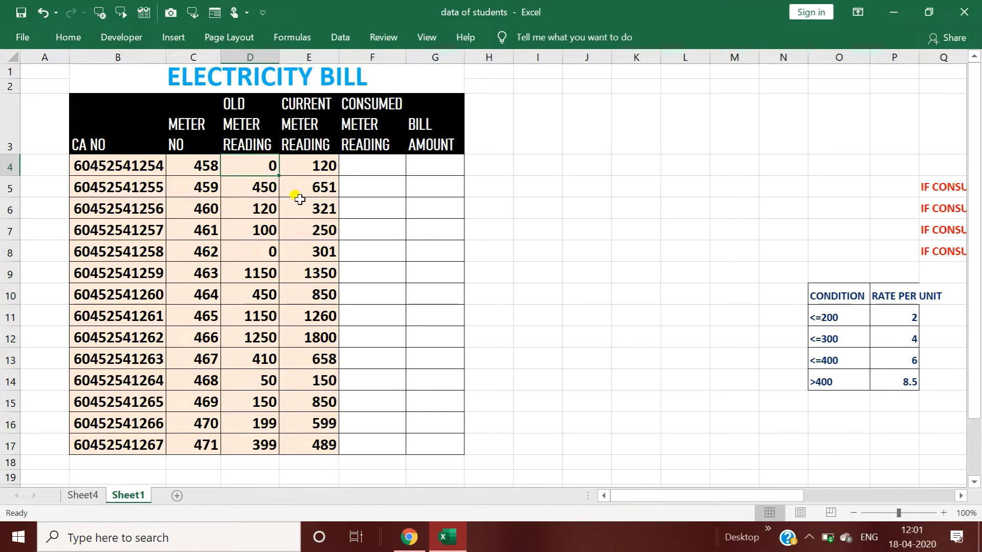
{"action": "left_click", "coordinate": [256, 187]}
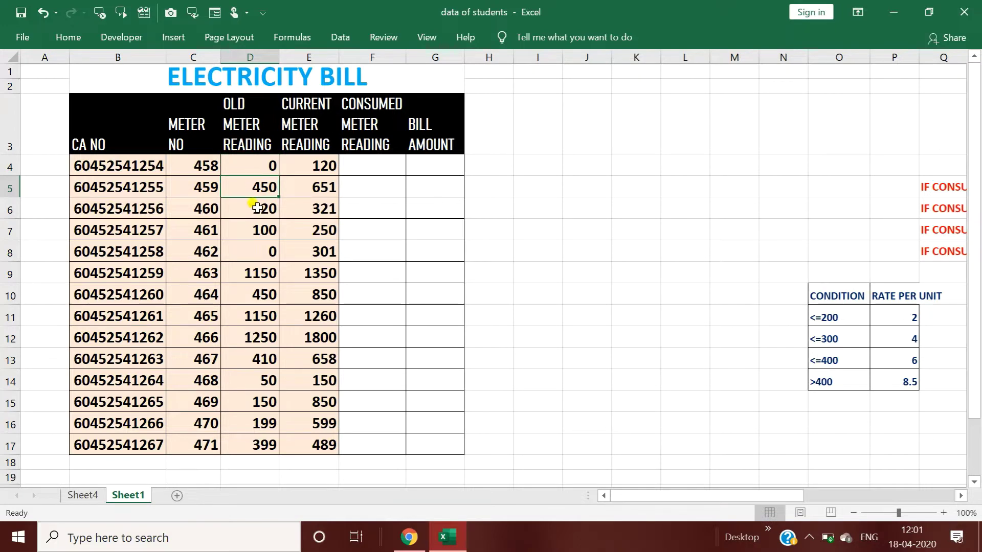
{"action": "left_click", "coordinate": [260, 206]}
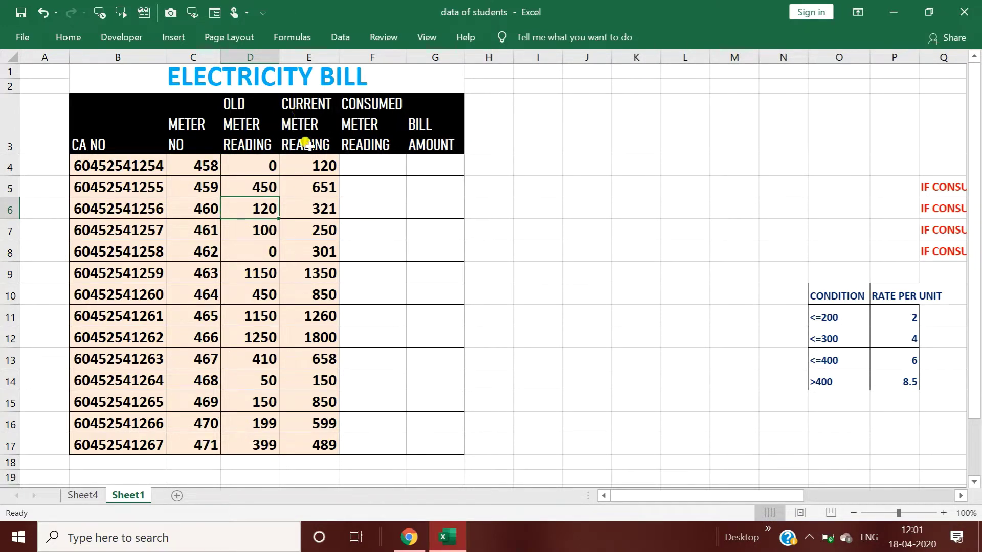
{"action": "left_click", "coordinate": [305, 163]}
{"action": "left_click", "coordinate": [258, 164]}
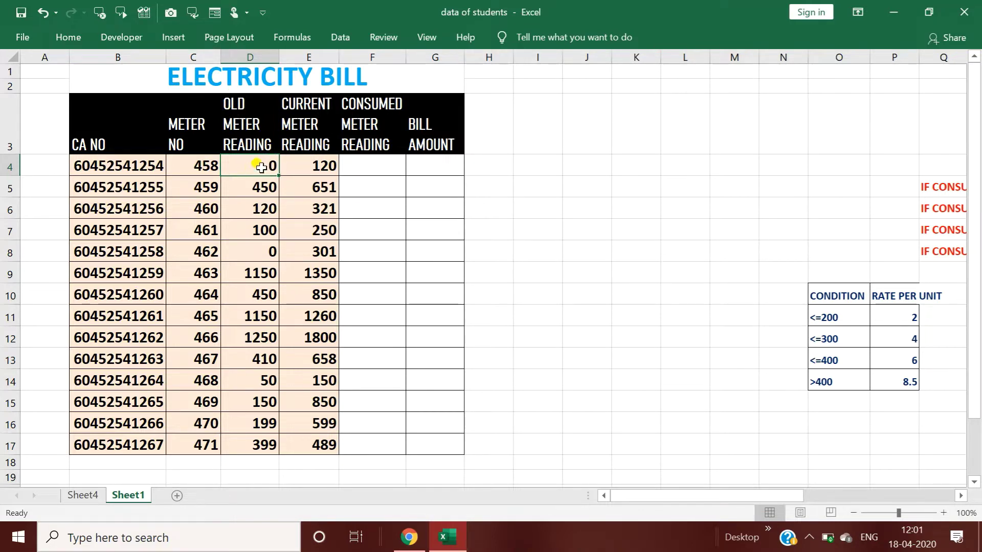
{"action": "left_click", "coordinate": [313, 168]}
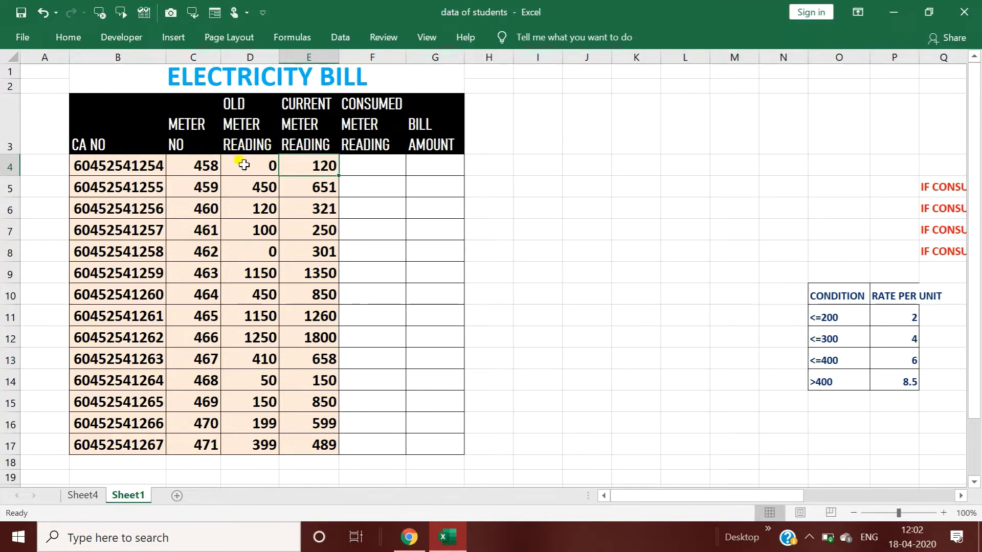
Enter the formula =E4-D4 in F4 for the first consumed reading
{"action": "left_click", "coordinate": [356, 165]}
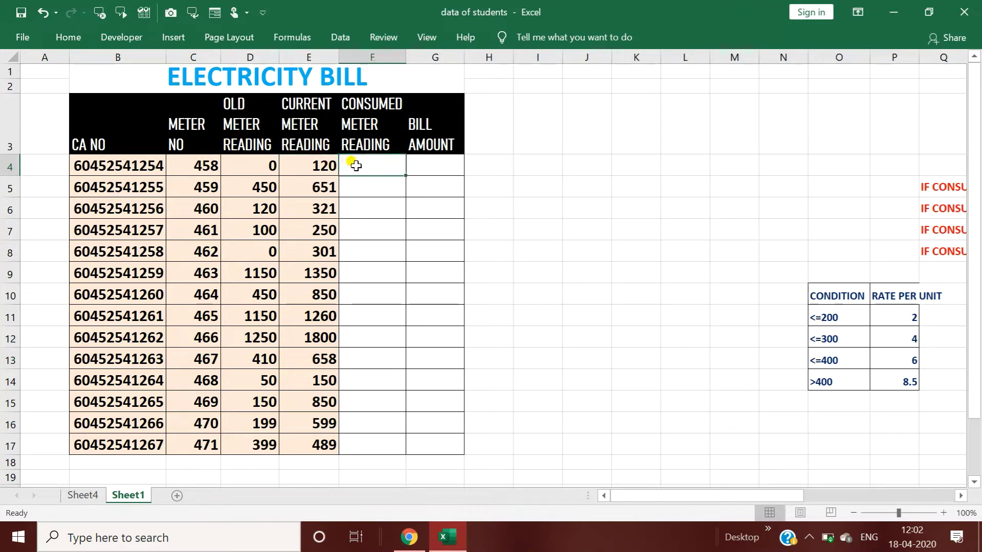
{"action": "type", "text": "="}
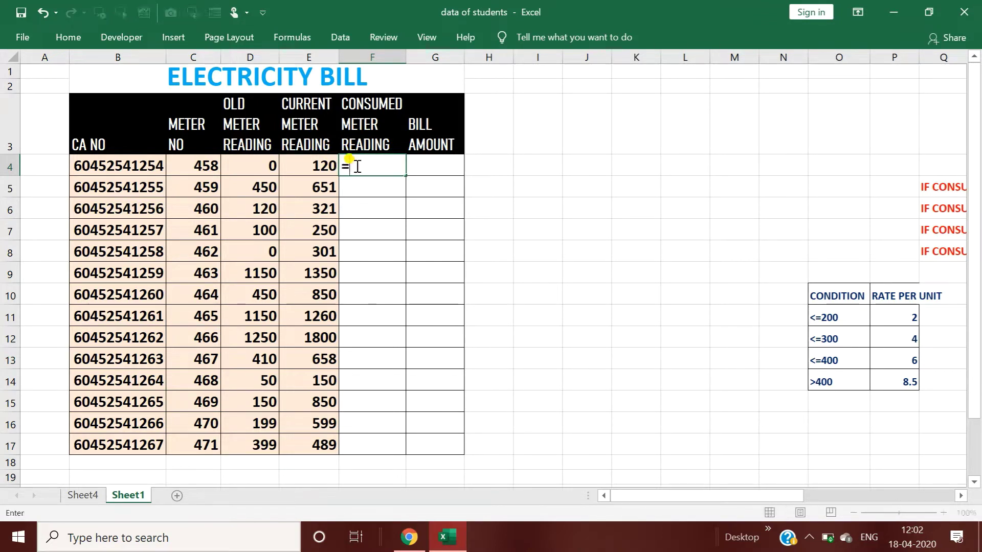
{"action": "left_click", "coordinate": [321, 164]}
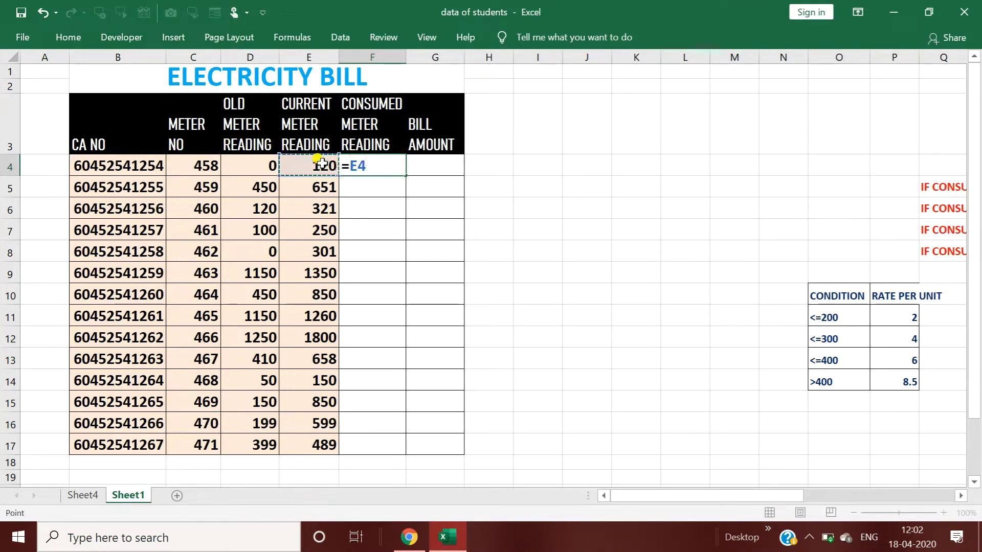
{"action": "type", "text": "-"}
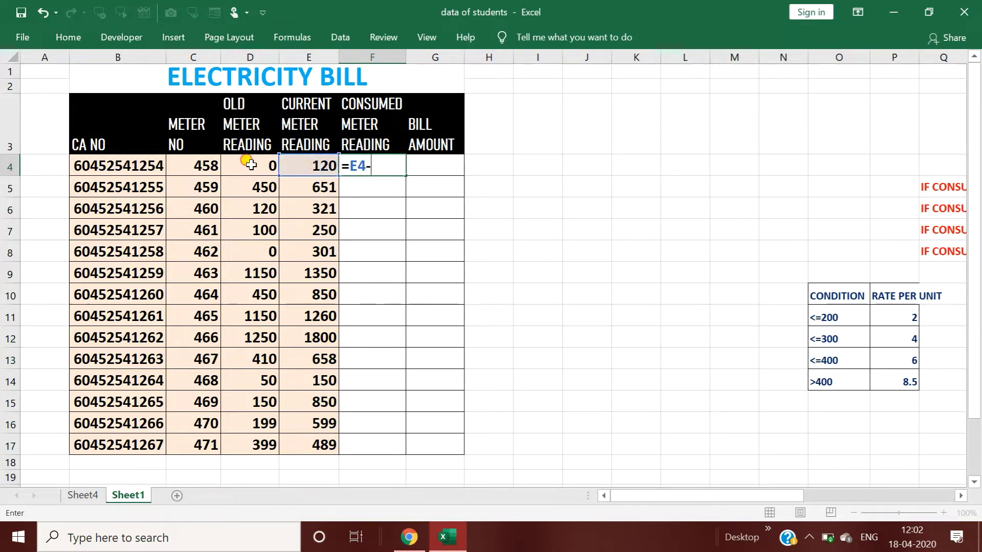
{"action": "left_click", "coordinate": [251, 164]}
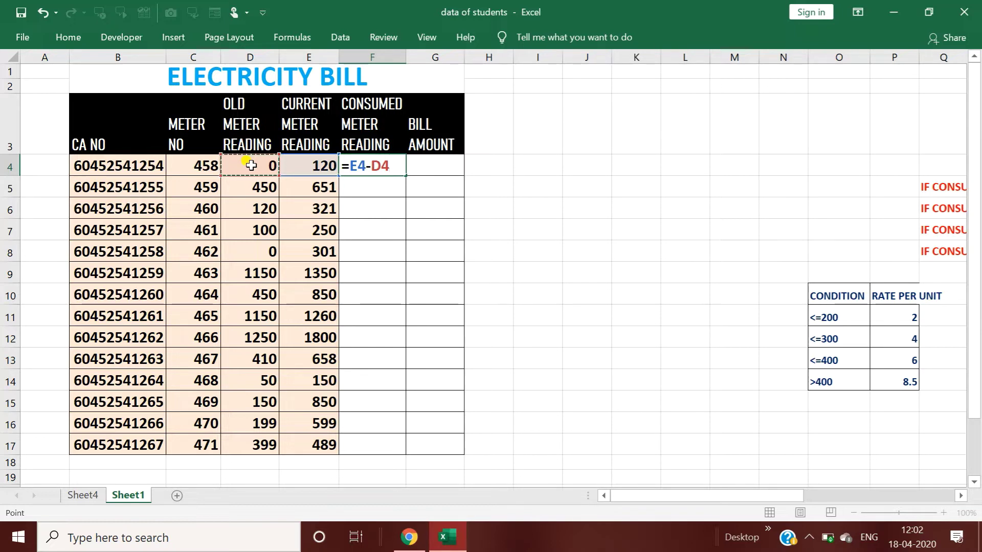
{"action": "key", "text": "Return"}
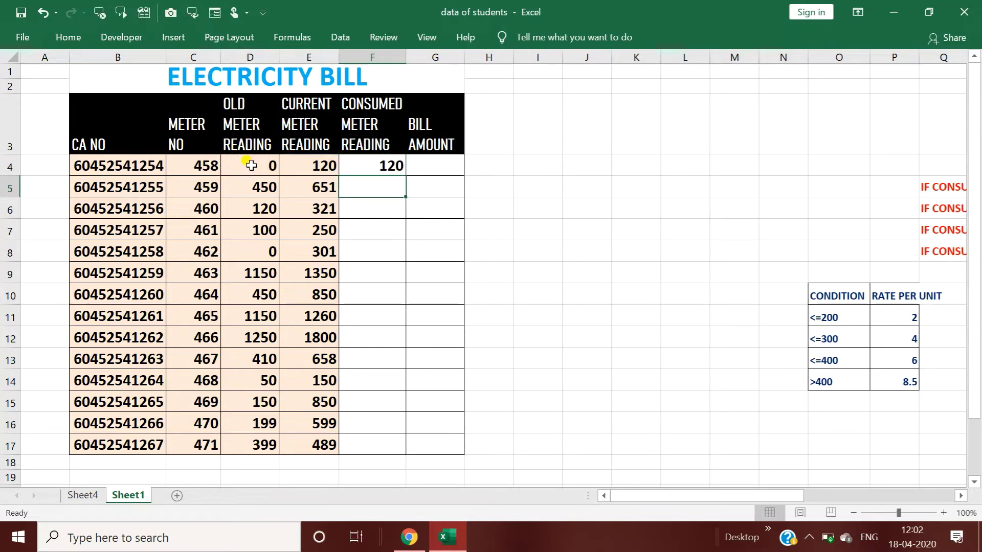
Copy F4's formula down to F17 and check the consumed values, 120 through 90
{"action": "left_click", "coordinate": [386, 163]}
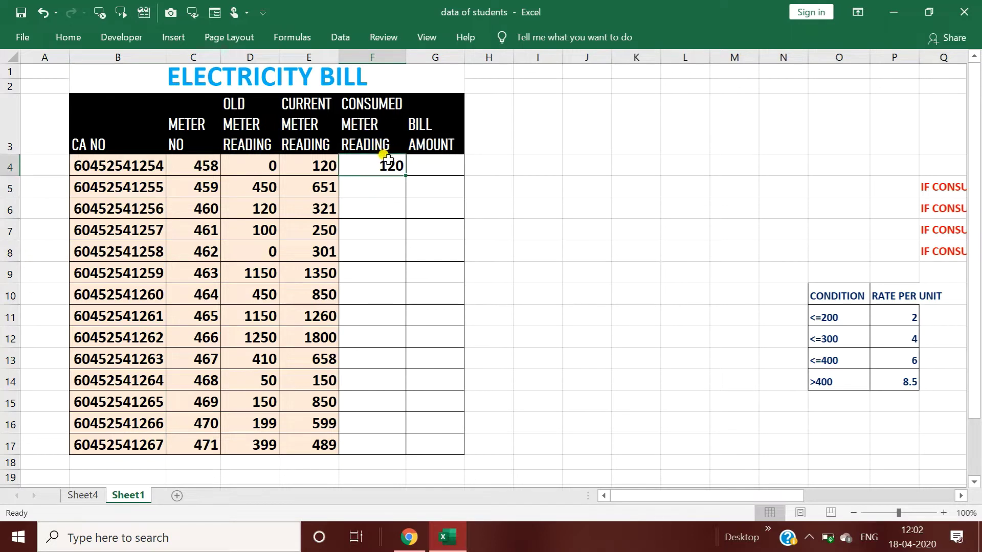
{"action": "double_click", "coordinate": [405, 175]}
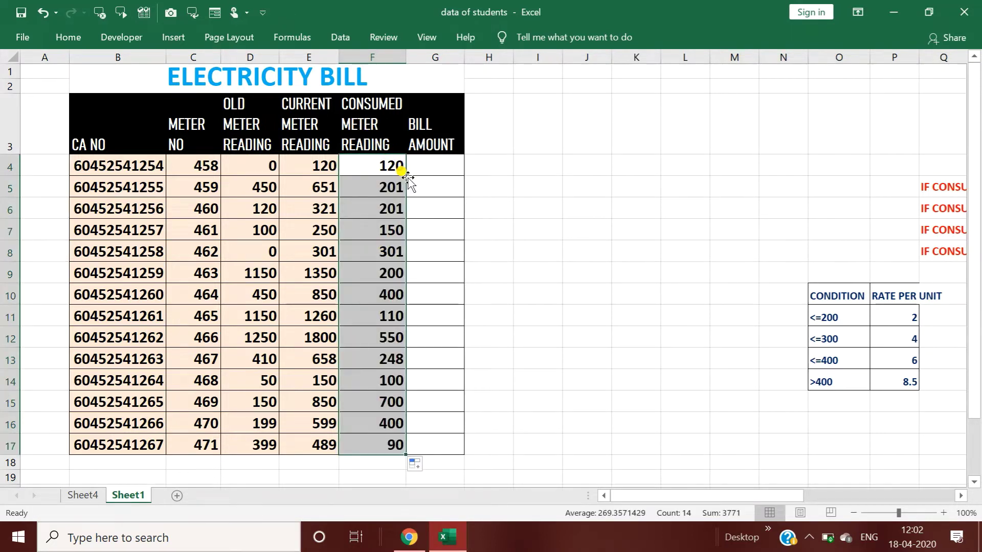
{"action": "left_click", "coordinate": [354, 190]}
{"action": "left_click", "coordinate": [376, 206]}
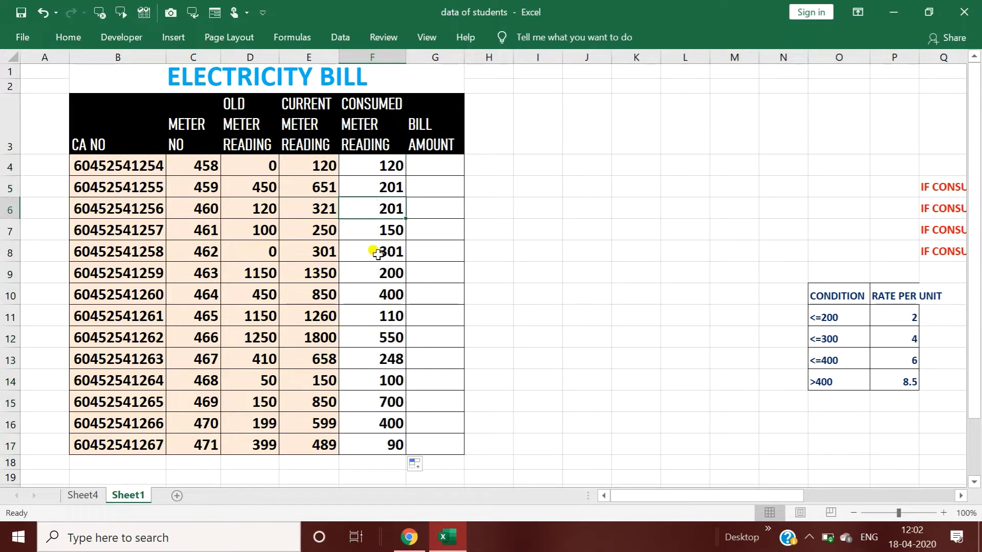
{"action": "left_click", "coordinate": [377, 252]}
{"action": "left_click", "coordinate": [386, 322]}
{"action": "left_click", "coordinate": [372, 413]}
{"action": "left_click", "coordinate": [377, 443]}
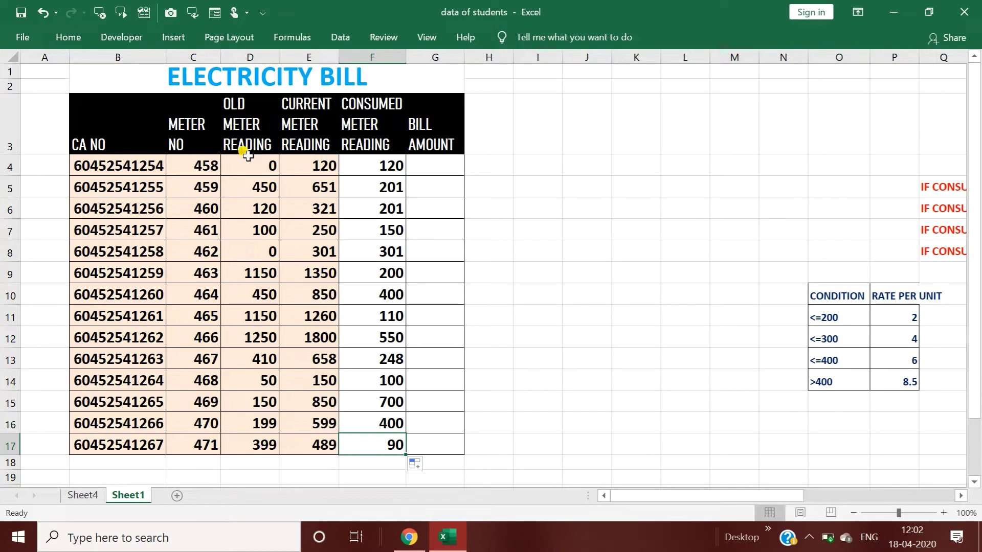
{"action": "left_click", "coordinate": [358, 163]}
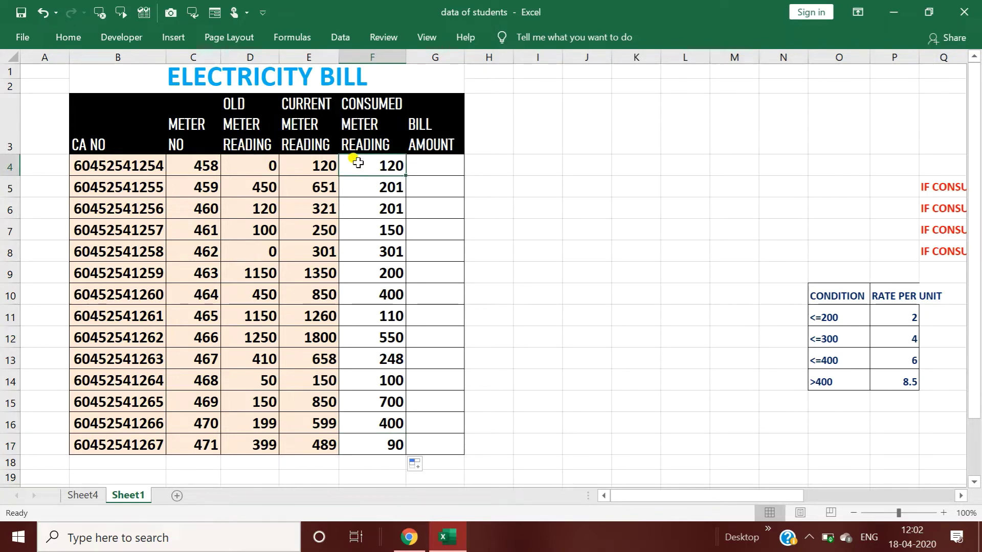
{"action": "left_click", "coordinate": [435, 168]}
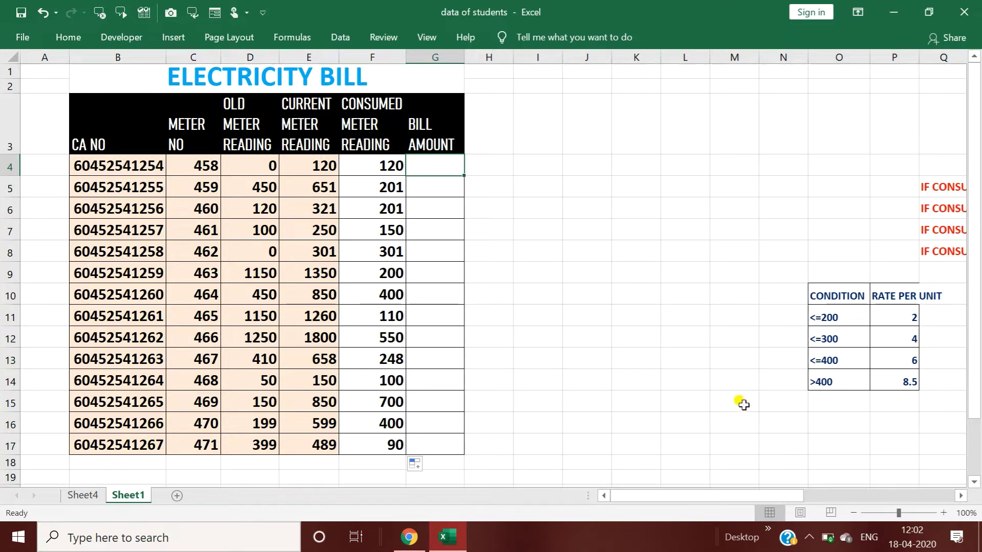
{"action": "mouse_move", "coordinate": [741, 495]}
{"action": "left_mouse_down"}
{"action": "mouse_move", "coordinate": [876, 478]}
{"action": "mouse_move", "coordinate": [870, 473]}
{"action": "left_mouse_up"}
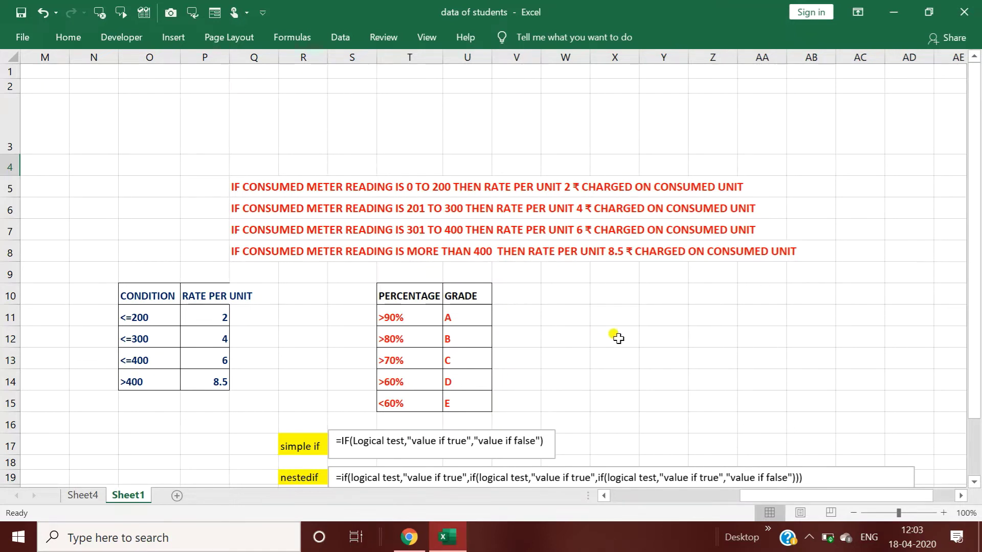
{"action": "left_click", "coordinate": [252, 187]}
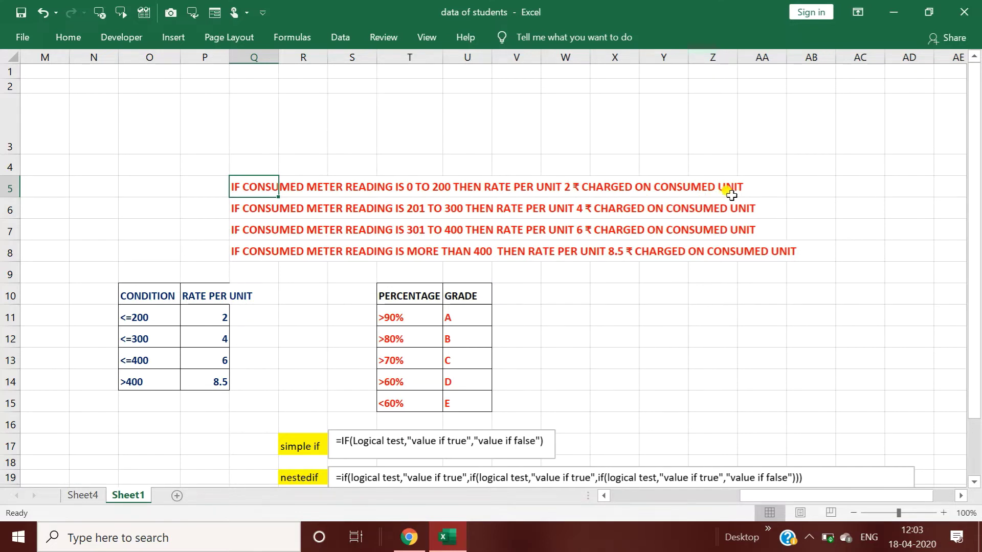
{"action": "left_click", "coordinate": [257, 205]}
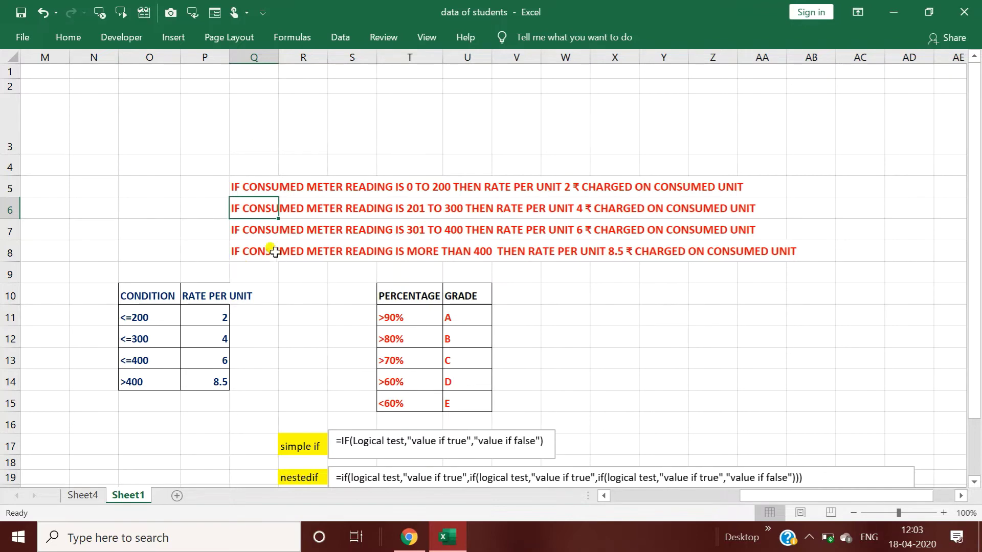
{"action": "left_click", "coordinate": [251, 229]}
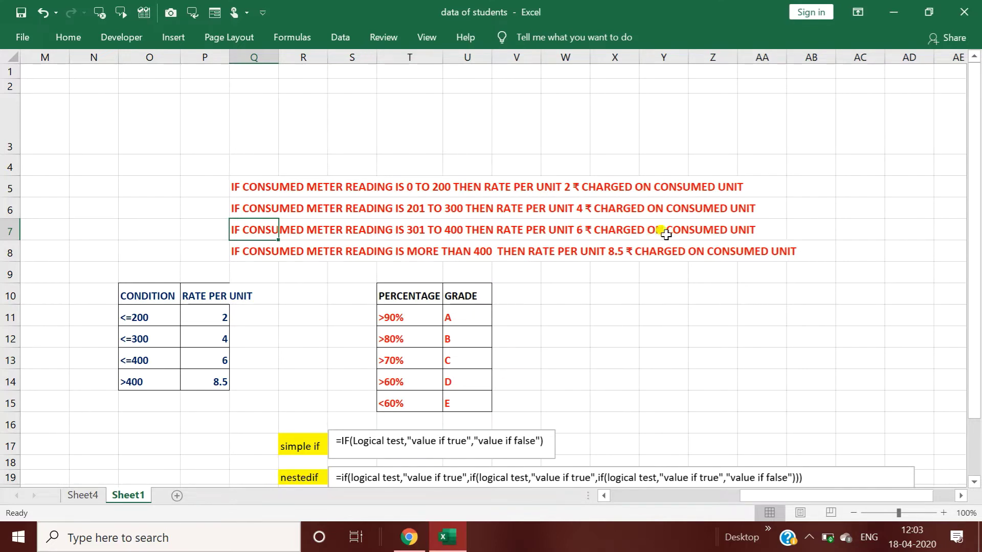
{"action": "left_click", "coordinate": [250, 251]}
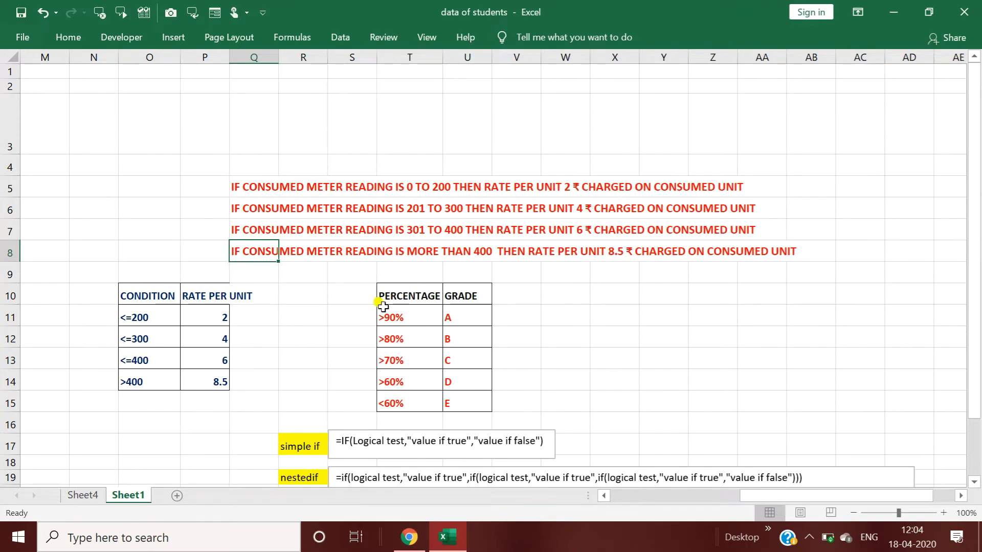
{"action": "mouse_move", "coordinate": [394, 296]}
{"action": "left_mouse_down"}
{"action": "mouse_move", "coordinate": [420, 321]}
{"action": "mouse_move", "coordinate": [454, 397]}
{"action": "left_mouse_up"}
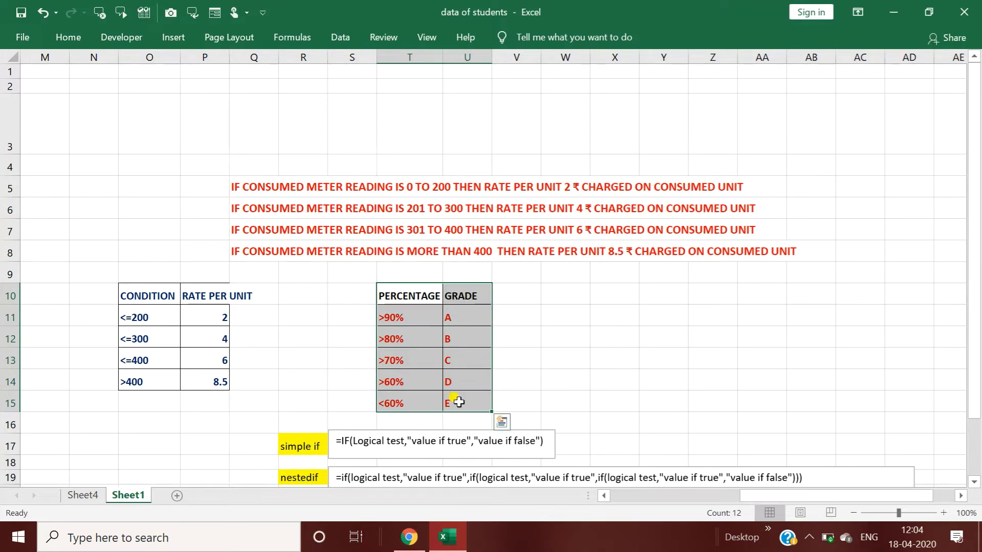
{"action": "left_click", "coordinate": [471, 314]}
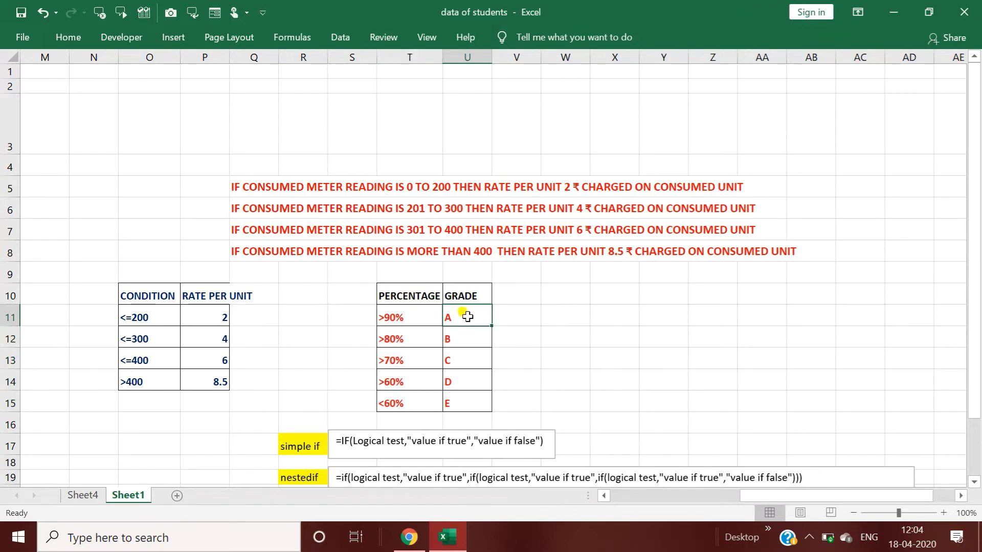
{"action": "left_click", "coordinate": [412, 317]}
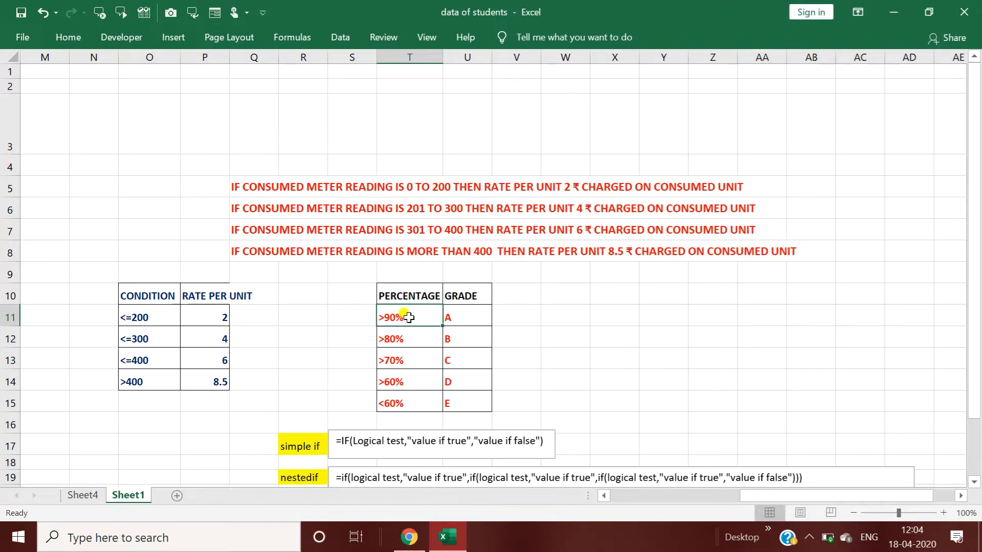
{"action": "left_click", "coordinate": [409, 338]}
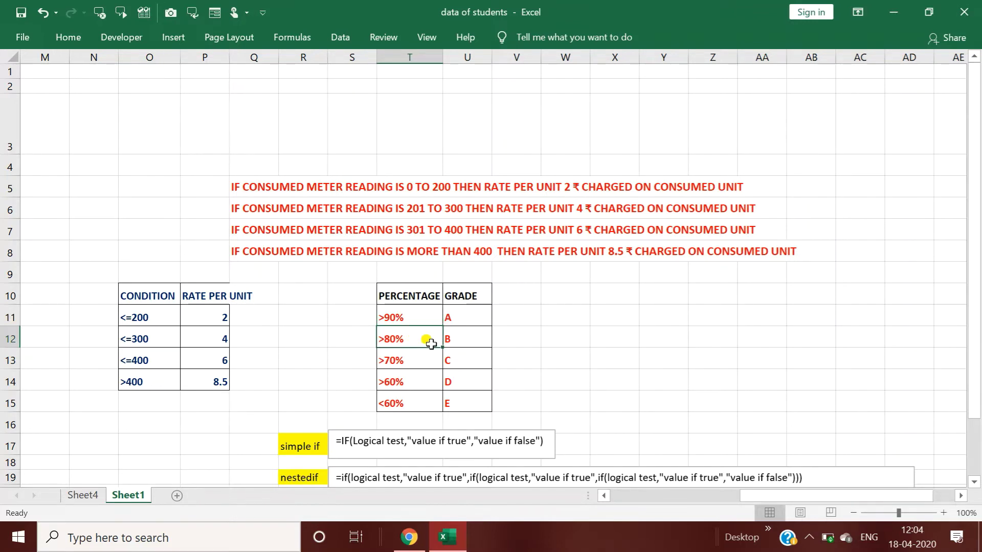
{"action": "left_click", "coordinate": [464, 341]}
{"action": "left_click", "coordinate": [414, 356]}
{"action": "left_click", "coordinate": [464, 357]}
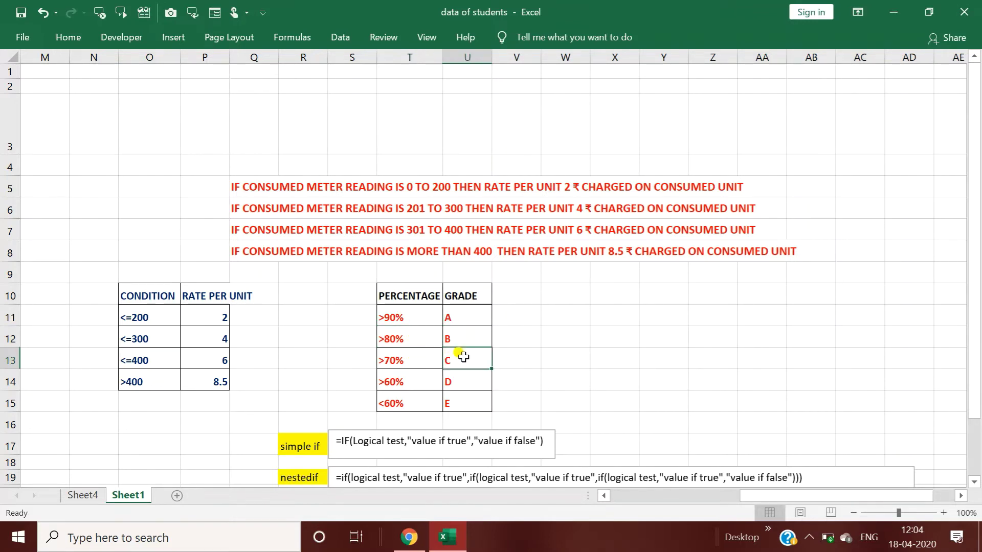
{"action": "left_click", "coordinate": [400, 380]}
{"action": "left_click", "coordinate": [448, 372]}
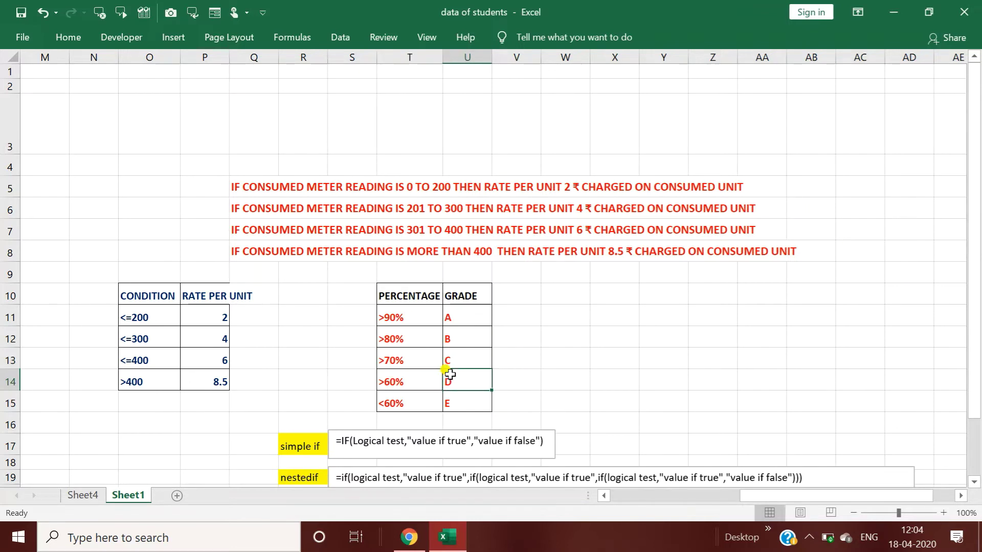
{"action": "left_click", "coordinate": [411, 402]}
{"action": "left_click", "coordinate": [451, 394]}
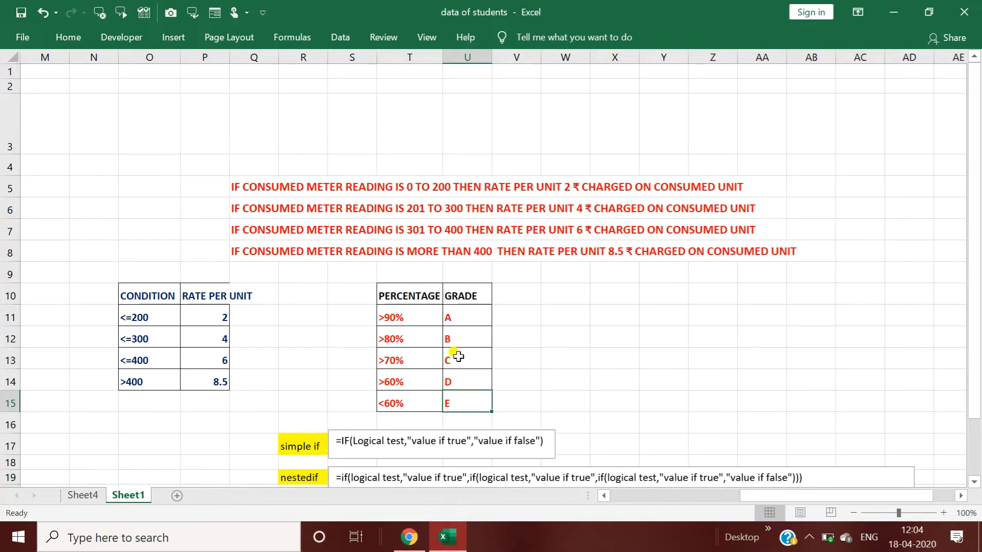
{"action": "left_click_drag", "start_coordinate": [976, 175], "coordinate": [978, 215]}
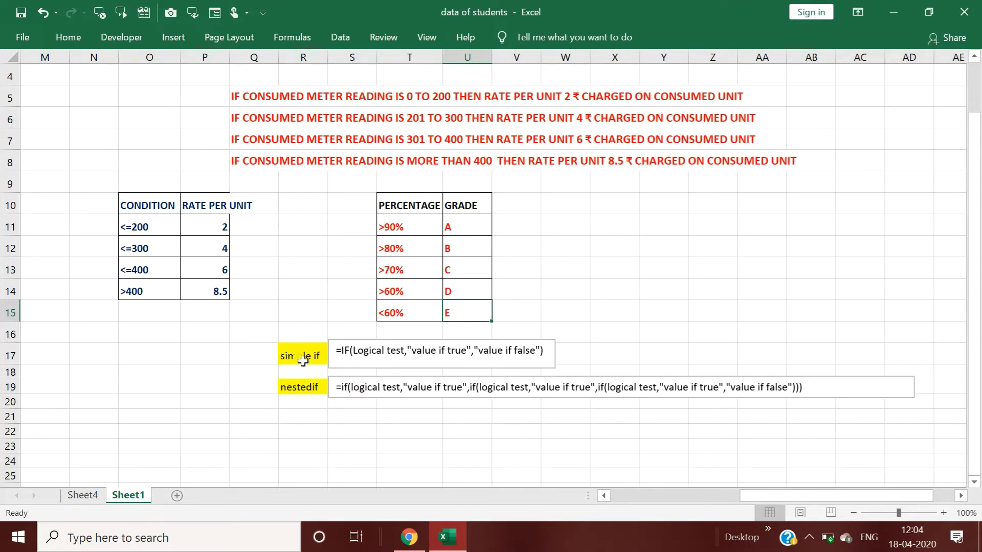
{"action": "left_click", "coordinate": [303, 356]}
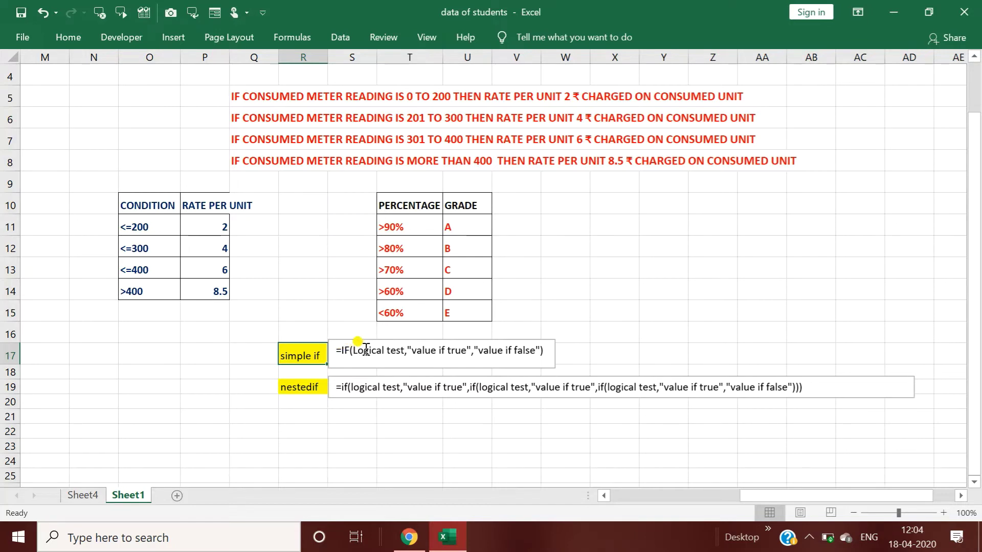
{"action": "left_click", "coordinate": [387, 355]}
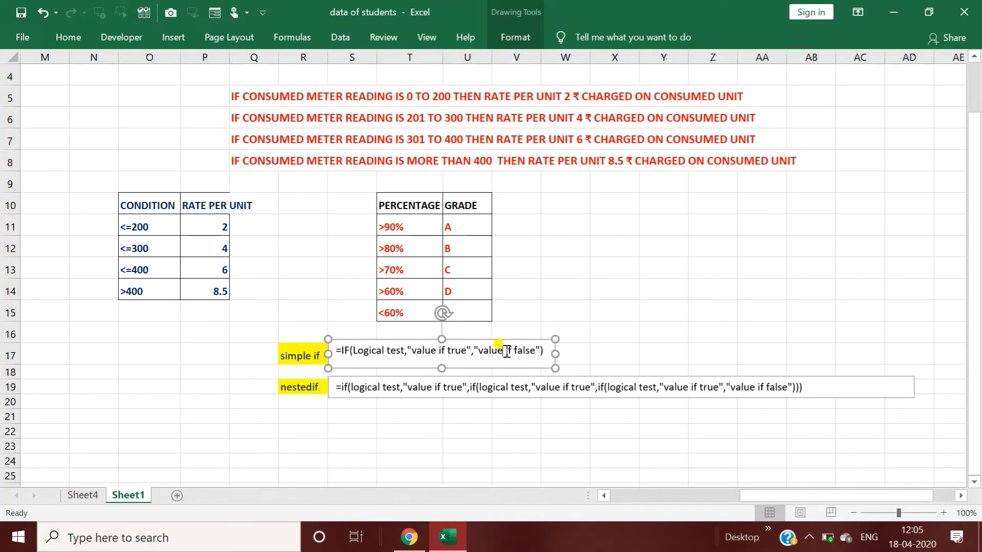
{"action": "left_click", "coordinate": [505, 352]}
{"action": "left_click", "coordinate": [563, 293]}
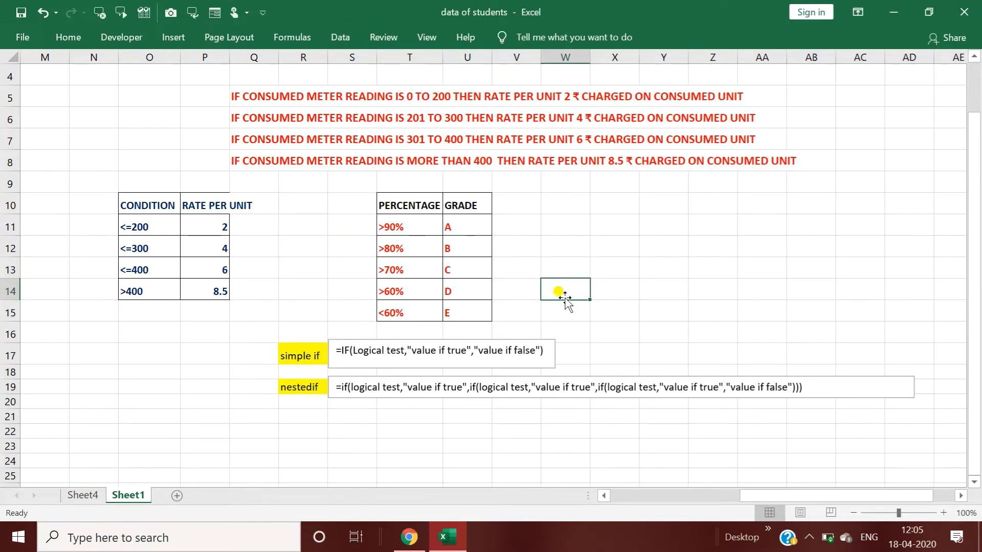
Enter 80>33,"pass","fail" in W14, correcting the stray character
{"action": "type", "text": "80"}
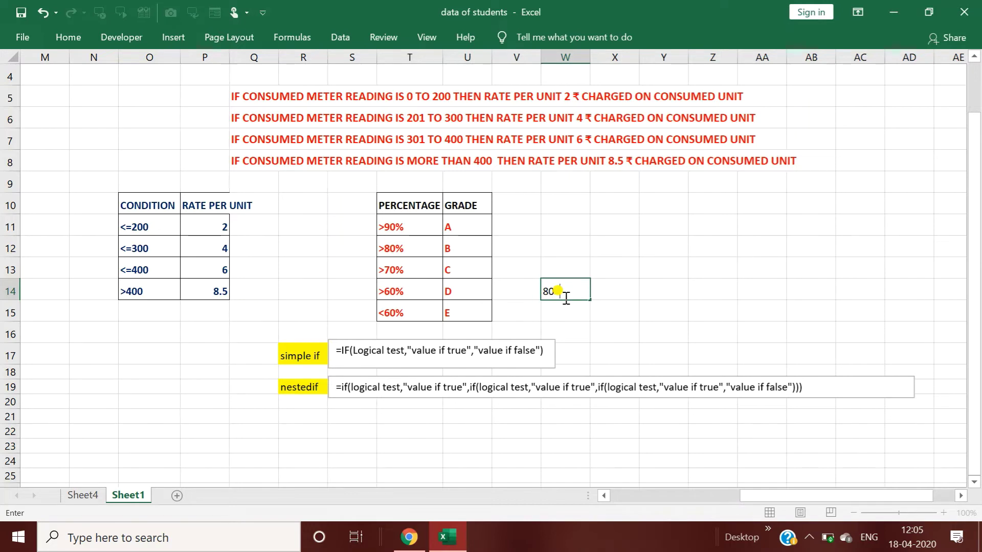
{"action": "type", "text": ".33"}
{"action": "type", "text": ",\""}
{"action": "type", "text": "p"}
{"action": "type", "text": "ass\""}
{"action": "type", "text": ",\""}
{"action": "type", "text": "k"}
{"action": "key", "text": "BackSpace"}
{"action": "type", "text": "fai"}
{"action": "type", "text": "l\""}
{"action": "key", "text": "Return"}
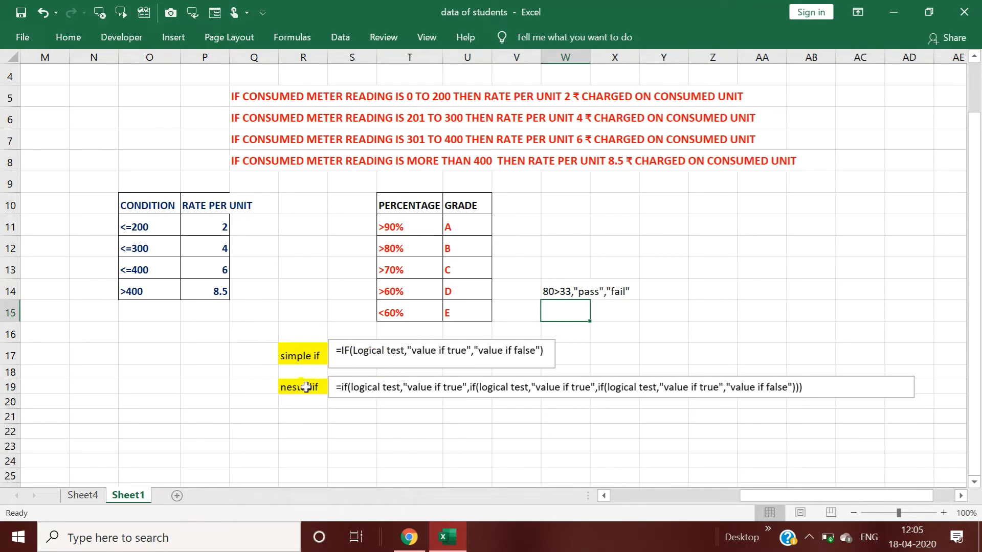
{"action": "left_click_drag", "start_coordinate": [391, 204], "coordinate": [458, 307]}
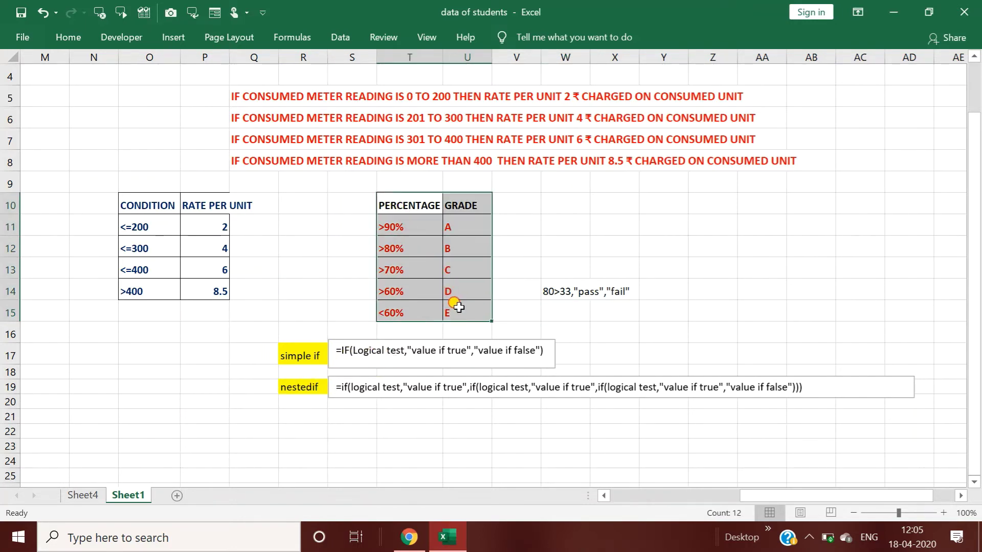
{"action": "left_click", "coordinate": [305, 389]}
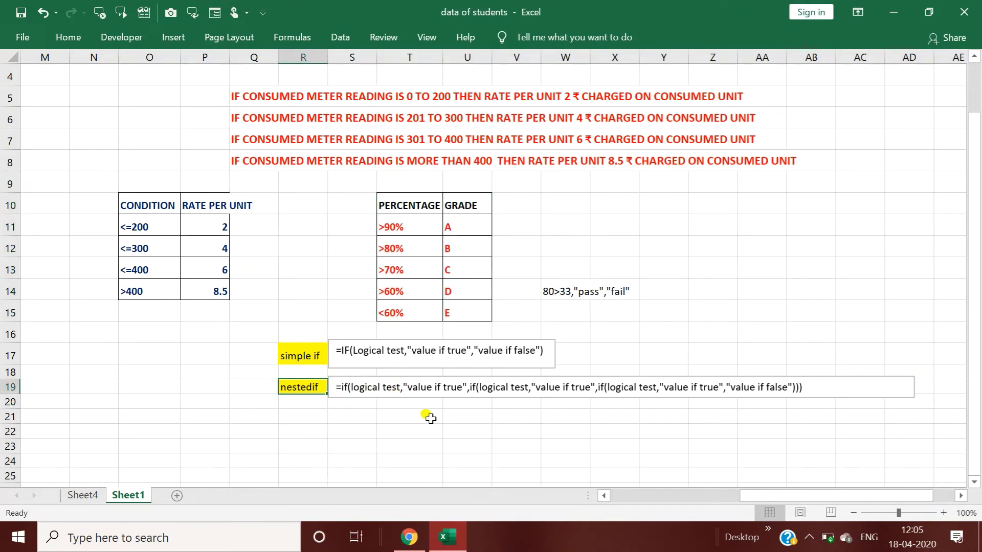
{"action": "left_click", "coordinate": [456, 429]}
{"action": "left_click", "coordinate": [413, 351]}
{"action": "left_click", "coordinate": [432, 429]}
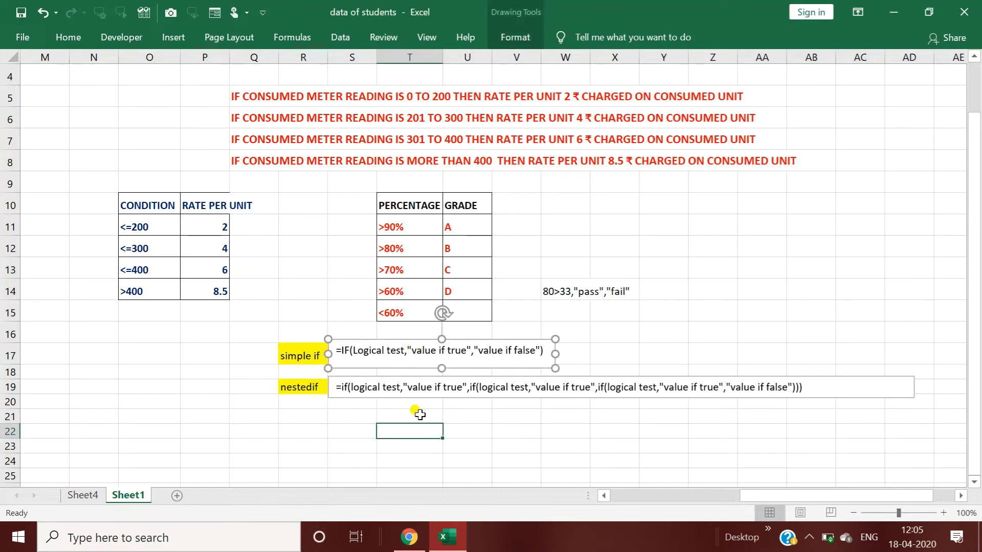
{"action": "left_click", "coordinate": [312, 356]}
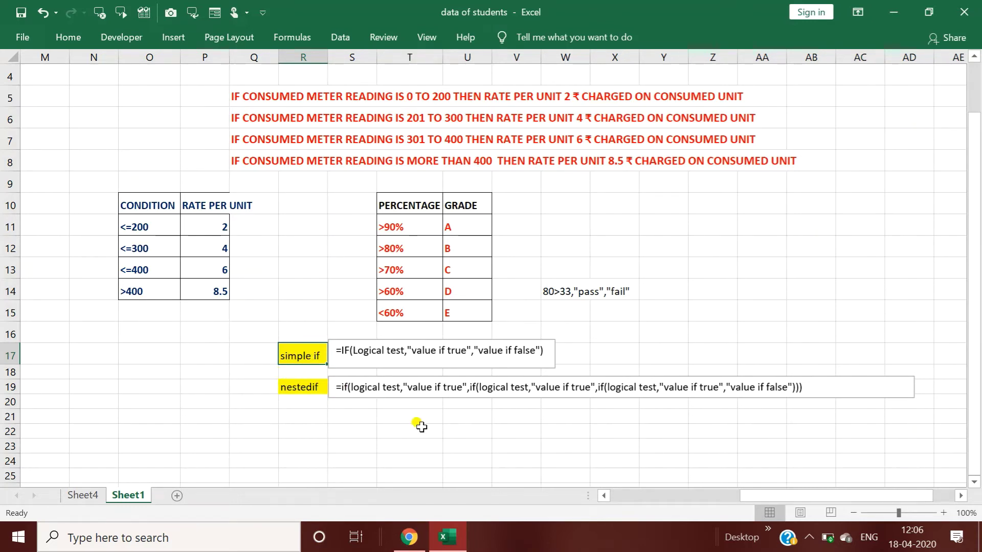
{"action": "left_click_drag", "start_coordinate": [410, 230], "coordinate": [468, 312]}
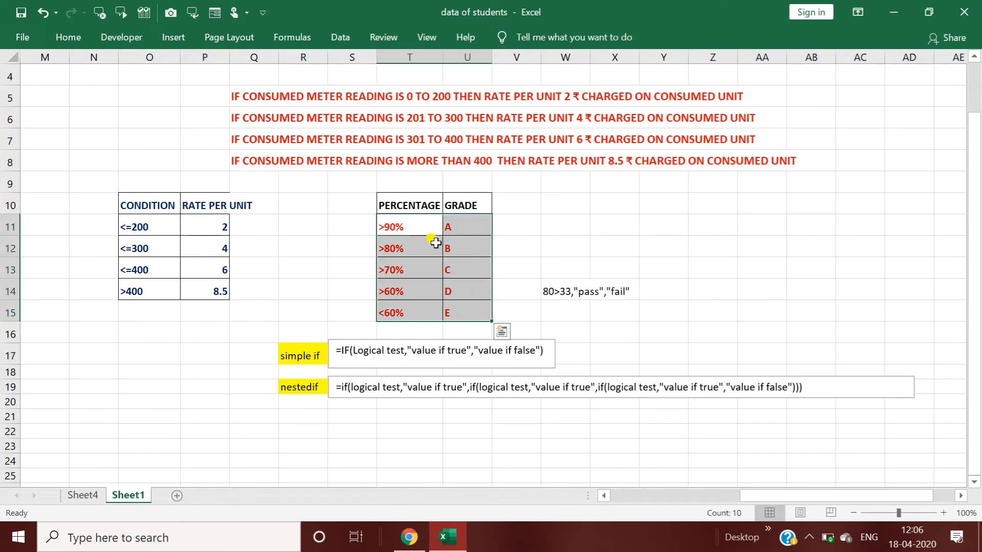
{"action": "left_click", "coordinate": [416, 248]}
{"action": "left_click", "coordinate": [422, 273]}
{"action": "left_click", "coordinate": [426, 311]}
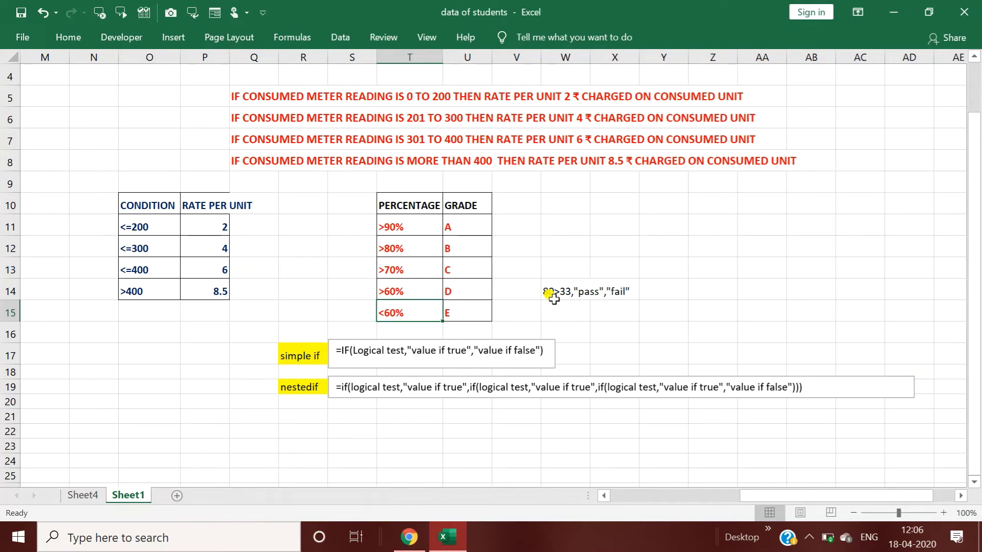
{"action": "left_click", "coordinate": [261, 100]}
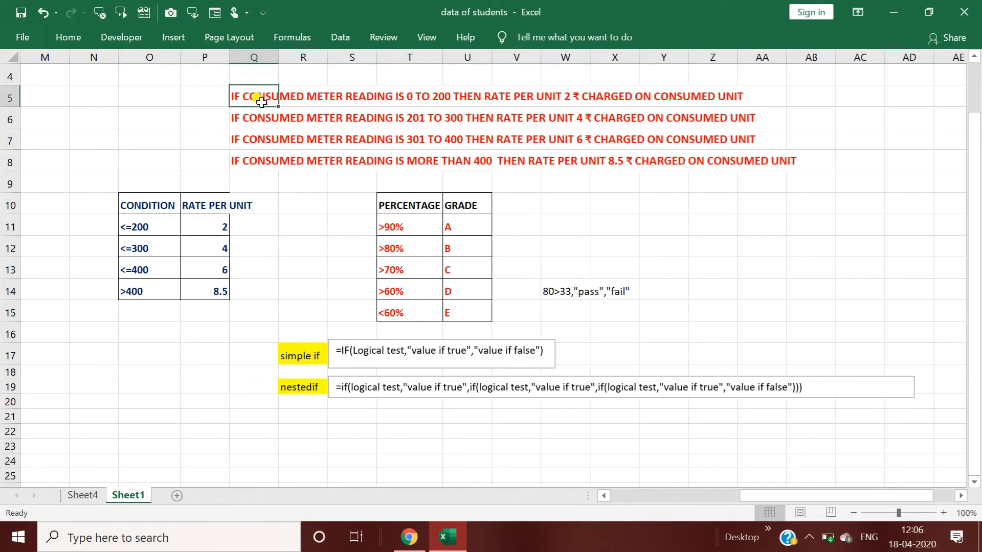
{"action": "left_click", "coordinate": [253, 119]}
{"action": "left_click", "coordinate": [253, 140]}
{"action": "left_click", "coordinate": [253, 162]}
{"action": "left_click", "coordinate": [156, 207]}
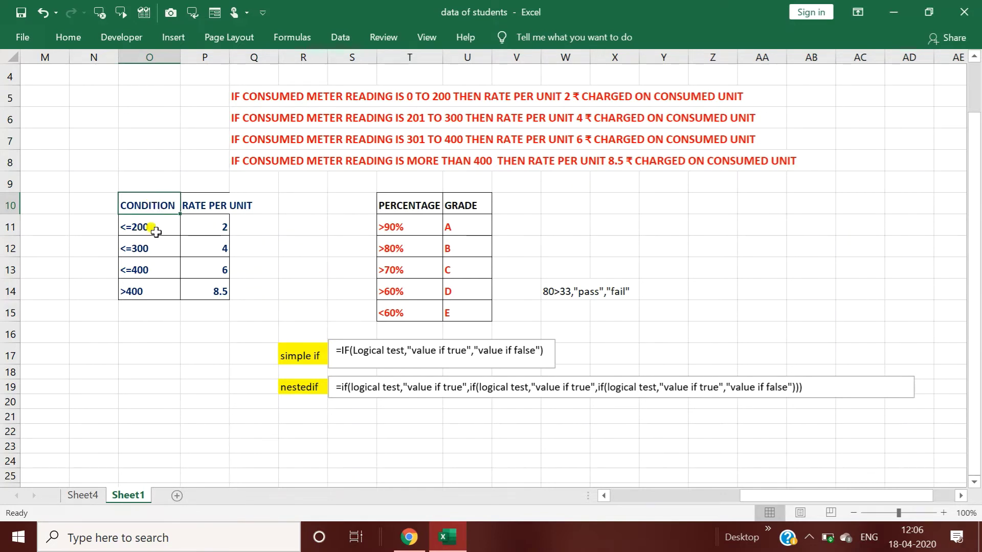
{"action": "left_click", "coordinate": [409, 225]}
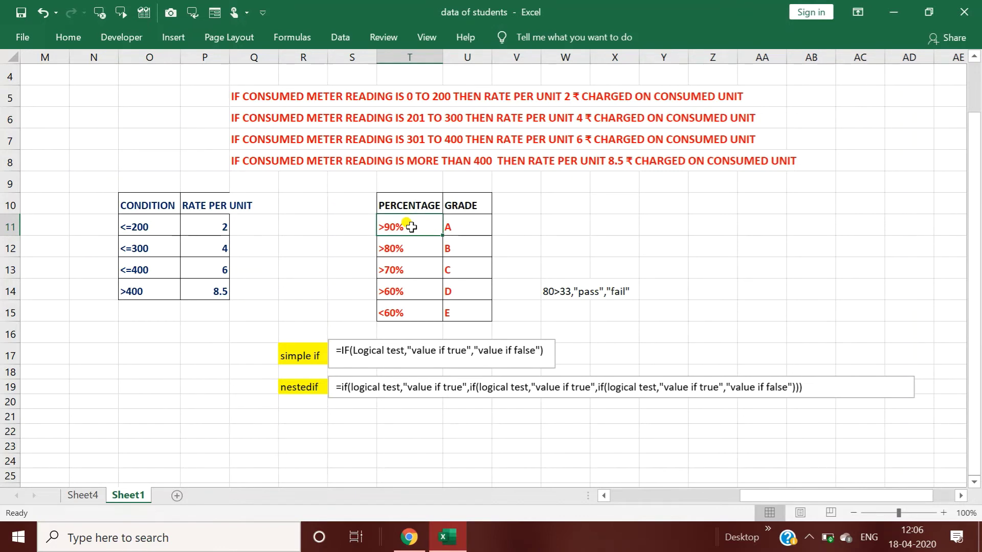
Enter >=90% in V11 and the grade a beside it in W11
{"action": "left_click", "coordinate": [515, 222]}
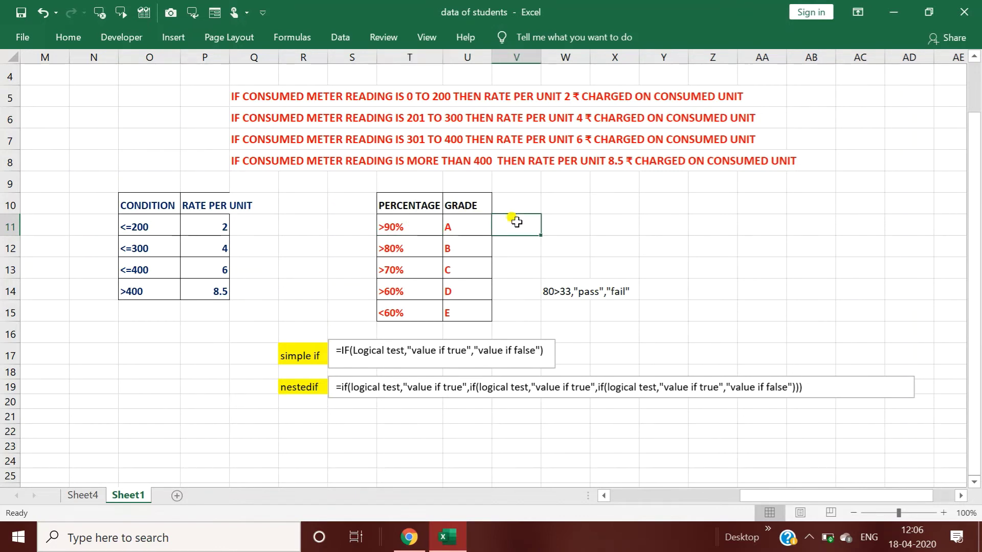
{"action": "type", "text": ">=90"}
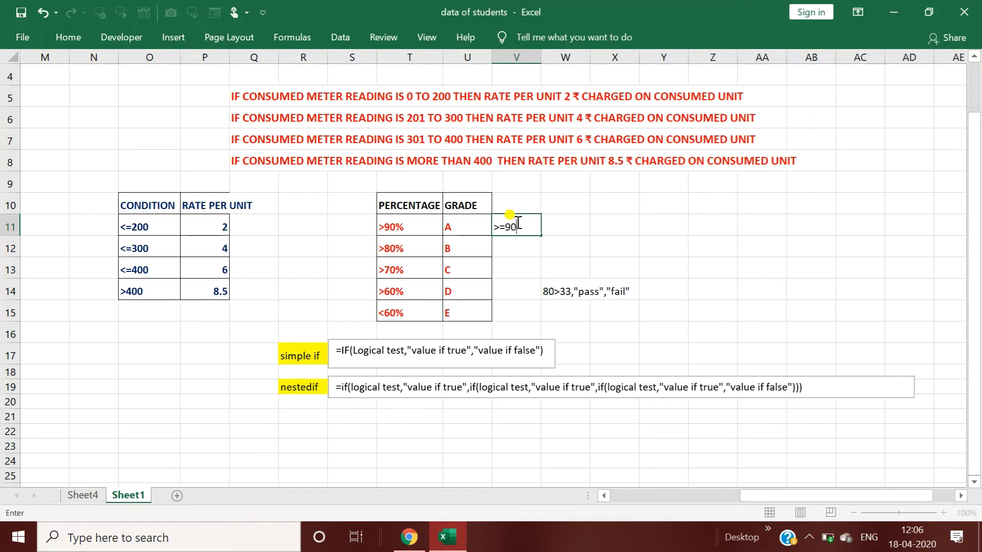
{"action": "type", "text": "%"}
{"action": "key", "text": "Tab"}
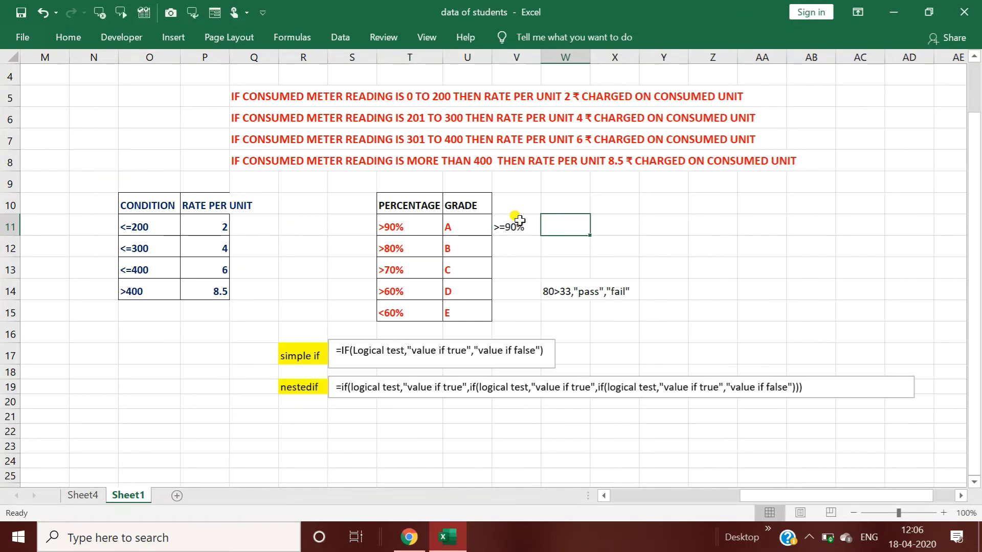
{"action": "type", "text": "a"}
{"action": "key", "text": "Return"}
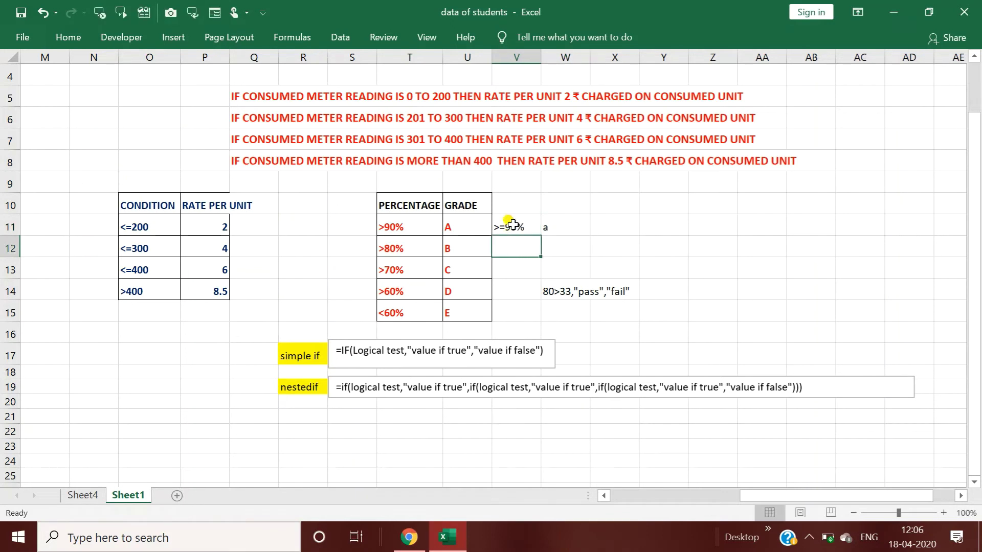
{"action": "left_click", "coordinate": [512, 223]}
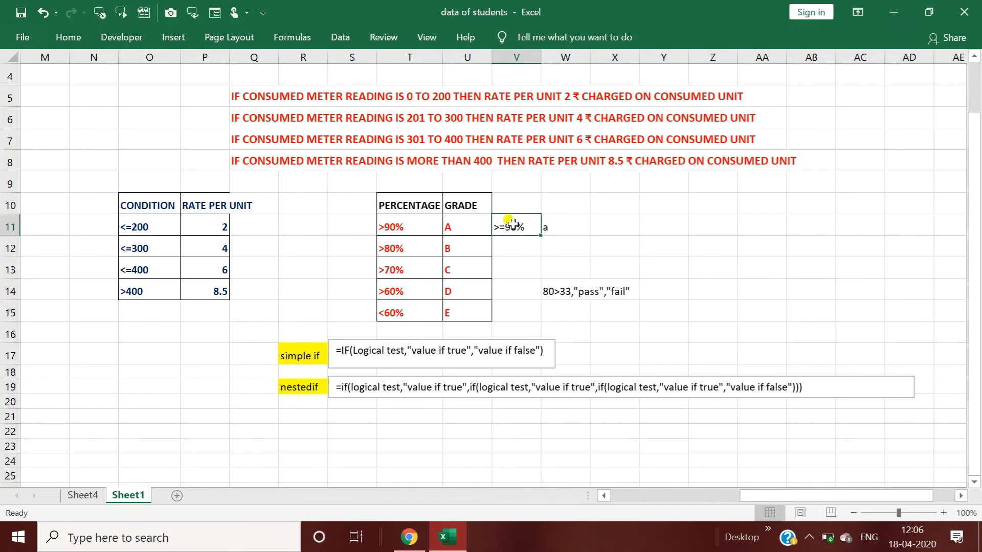
{"action": "left_click", "coordinate": [560, 217]}
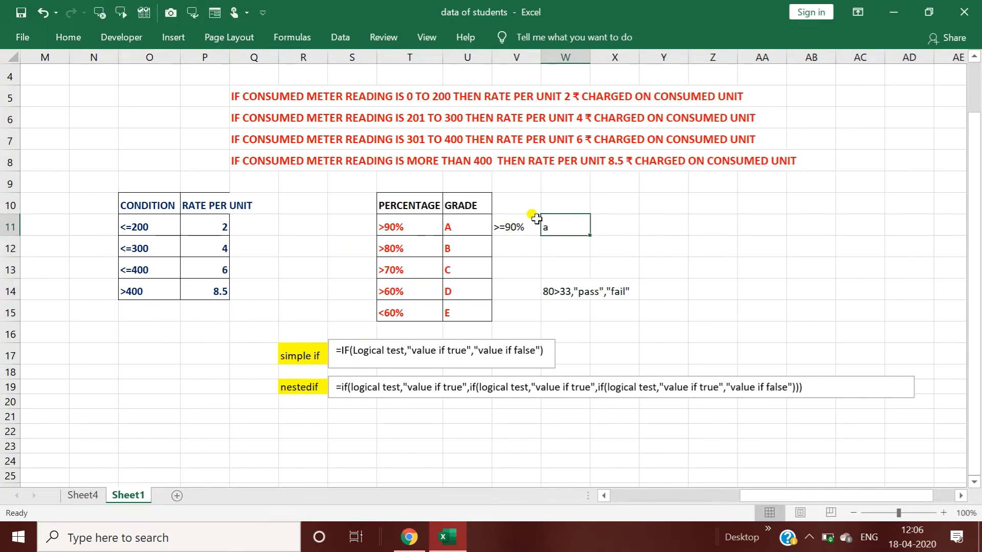
Walk through the rate table: 2 per unit up to 200, 4 up to 300, 6 up to 400, 8.5 above 400
{"action": "left_click", "coordinate": [245, 96]}
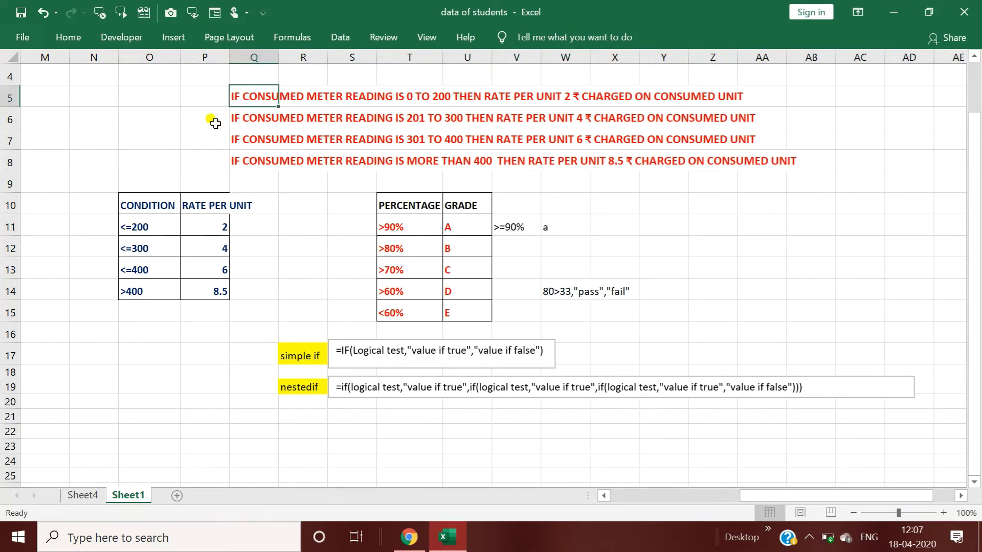
{"action": "left_click", "coordinate": [142, 231]}
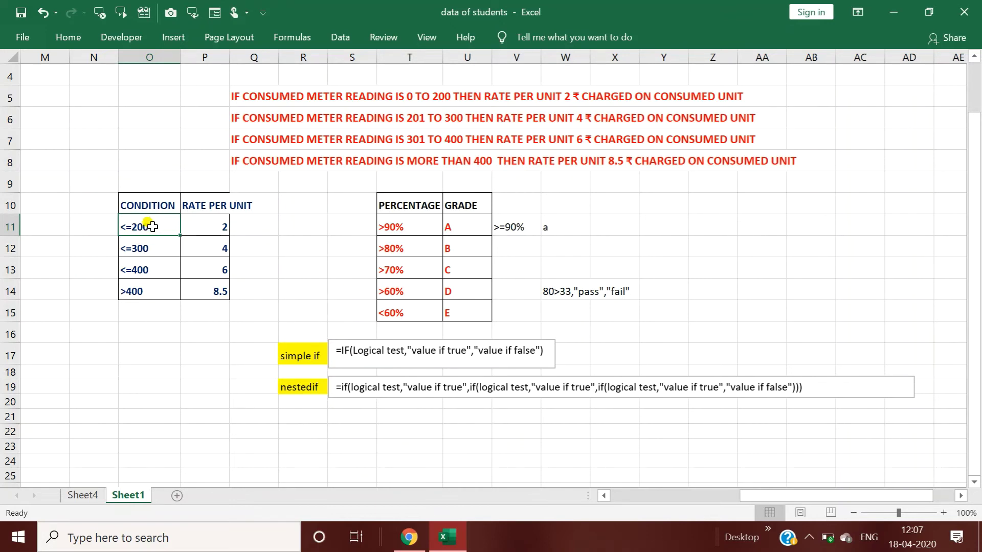
{"action": "left_click", "coordinate": [204, 220]}
{"action": "left_click", "coordinate": [154, 245]}
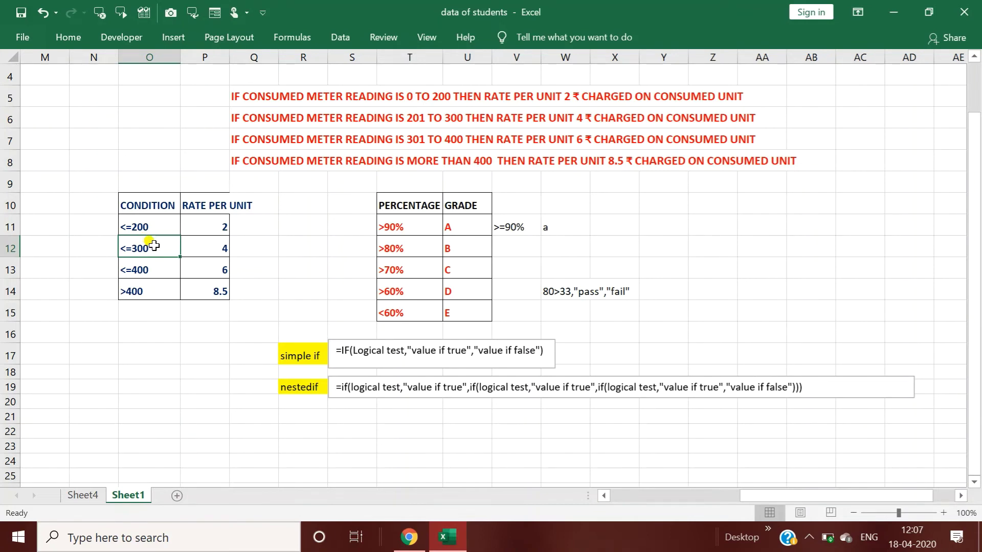
{"action": "left_click", "coordinate": [154, 226]}
{"action": "left_click", "coordinate": [156, 247]}
{"action": "left_click", "coordinate": [214, 242]}
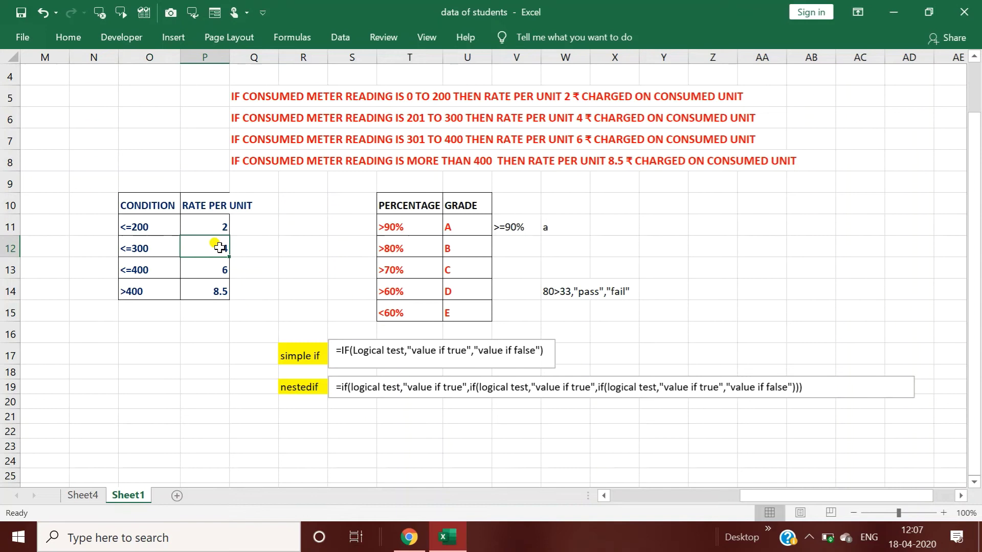
{"action": "left_click", "coordinate": [149, 271]}
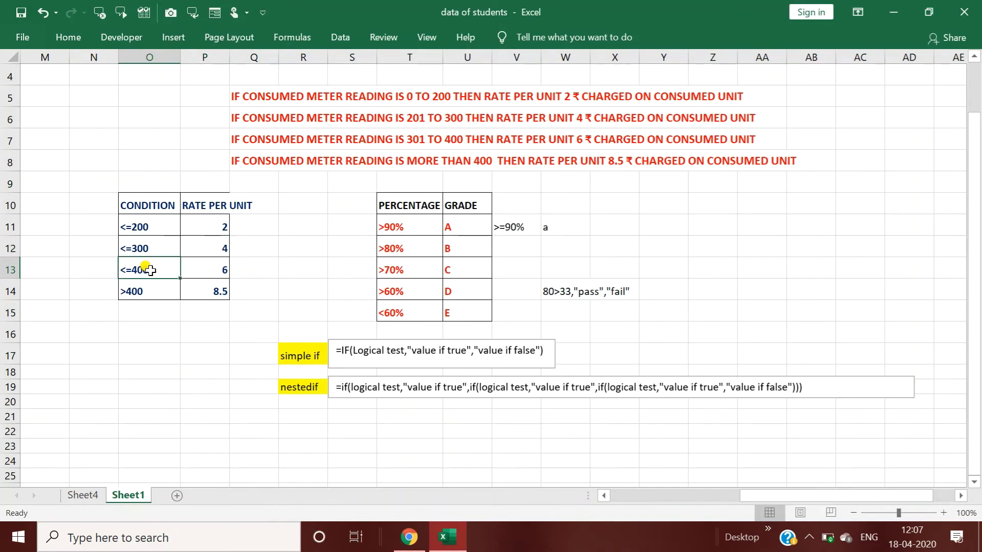
{"action": "left_click", "coordinate": [207, 264]}
{"action": "left_click", "coordinate": [263, 165]}
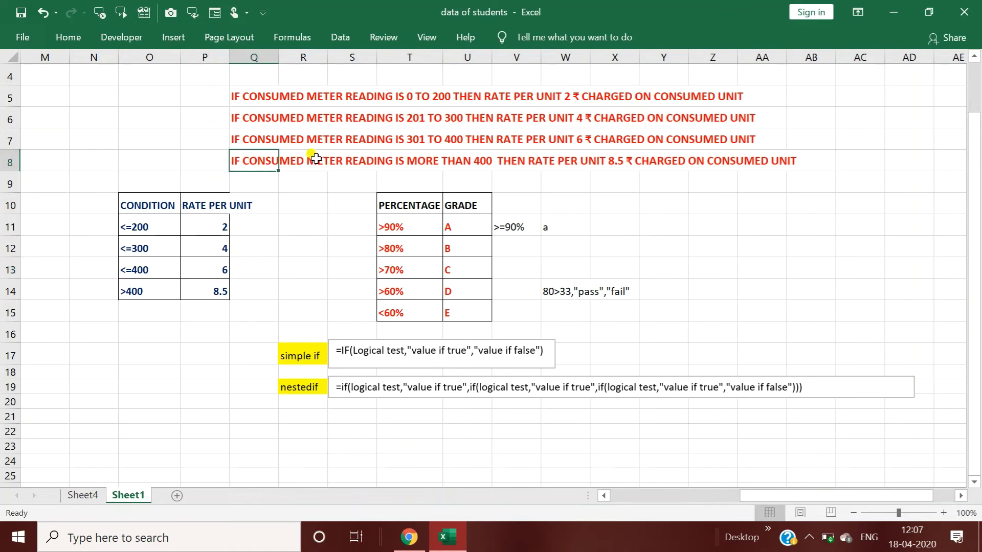
{"action": "left_click", "coordinate": [151, 292]}
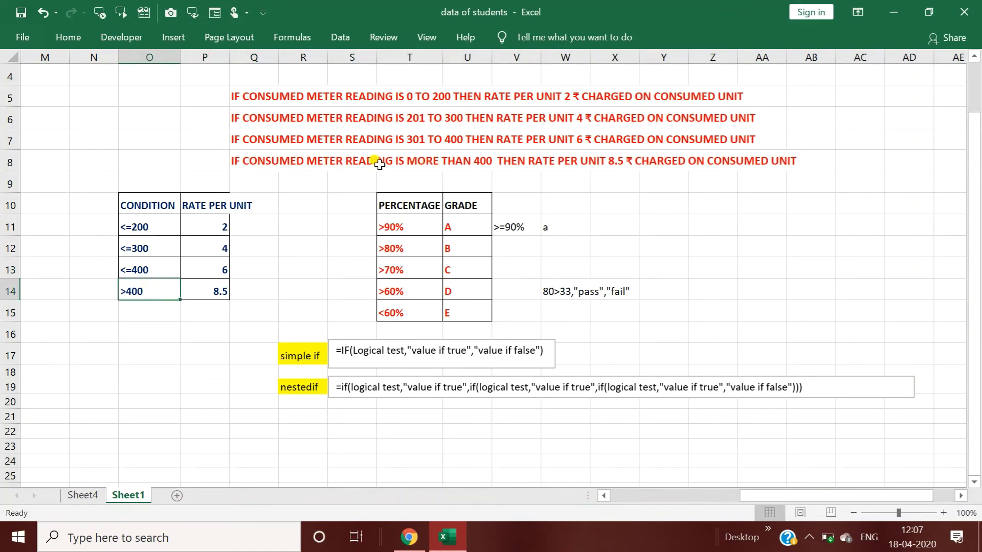
{"action": "left_click", "coordinate": [219, 286]}
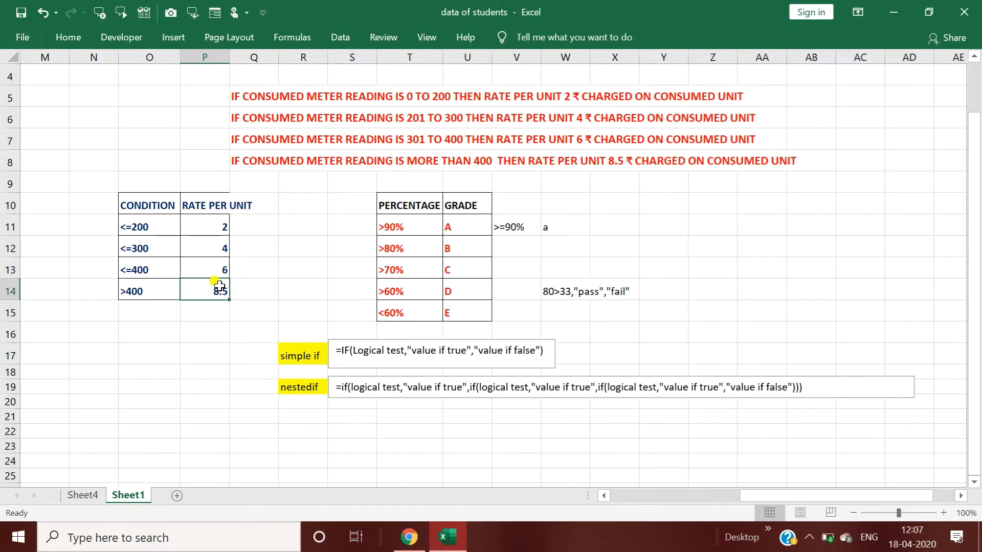
{"action": "left_click", "coordinate": [313, 287]}
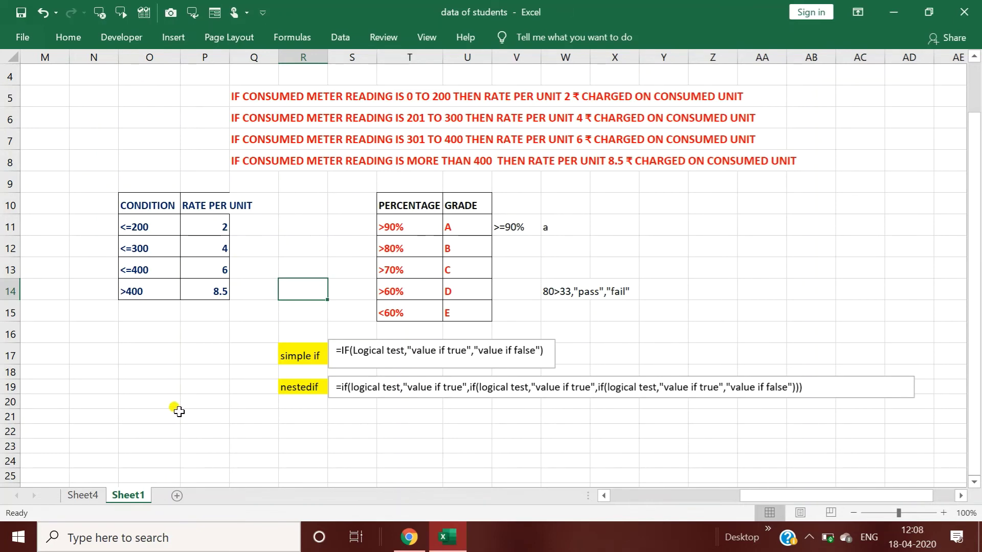
Scroll back to the Electricity Bill table and select the empty bill cell G4
{"action": "left_click_drag", "start_coordinate": [790, 495], "coordinate": [673, 493]}
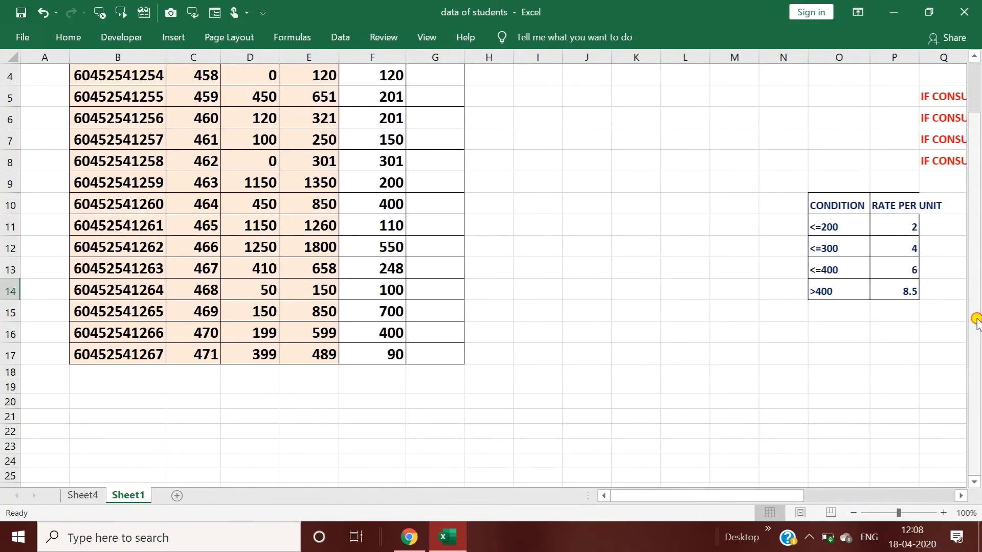
{"action": "left_click_drag", "start_coordinate": [976, 319], "coordinate": [976, 258]}
{"action": "left_click", "coordinate": [433, 160]}
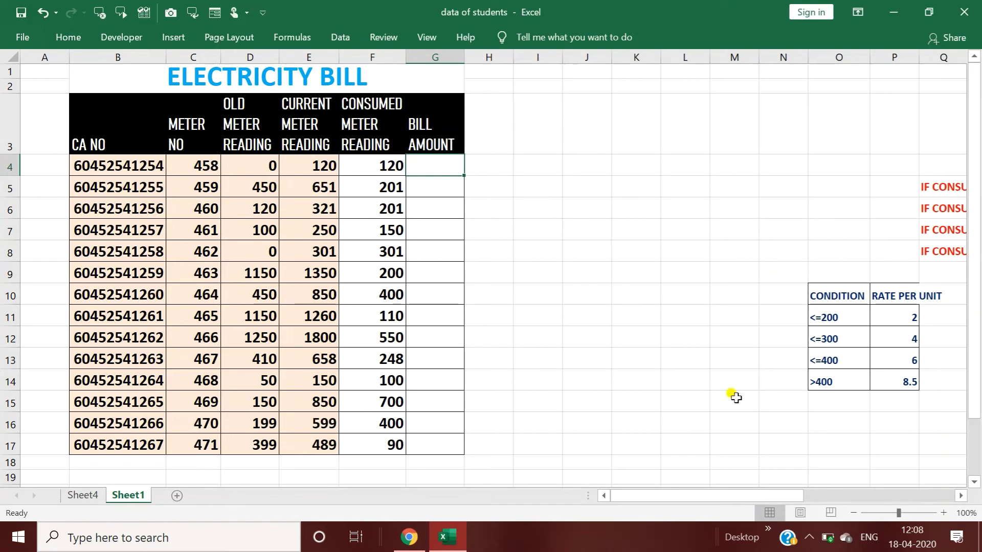
{"action": "left_click", "coordinate": [960, 496]}
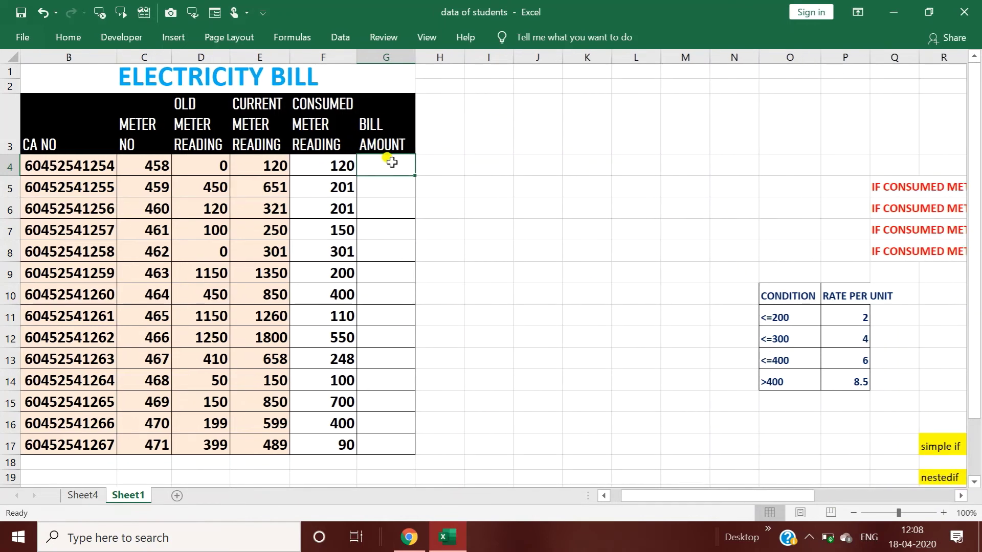
Begin G4's formula as =IF(F4<=200,F4*2,IF( charging 2 per unit up to 200 units
{"action": "type", "text": "=i"}
{"action": "key", "text": "Tab"}
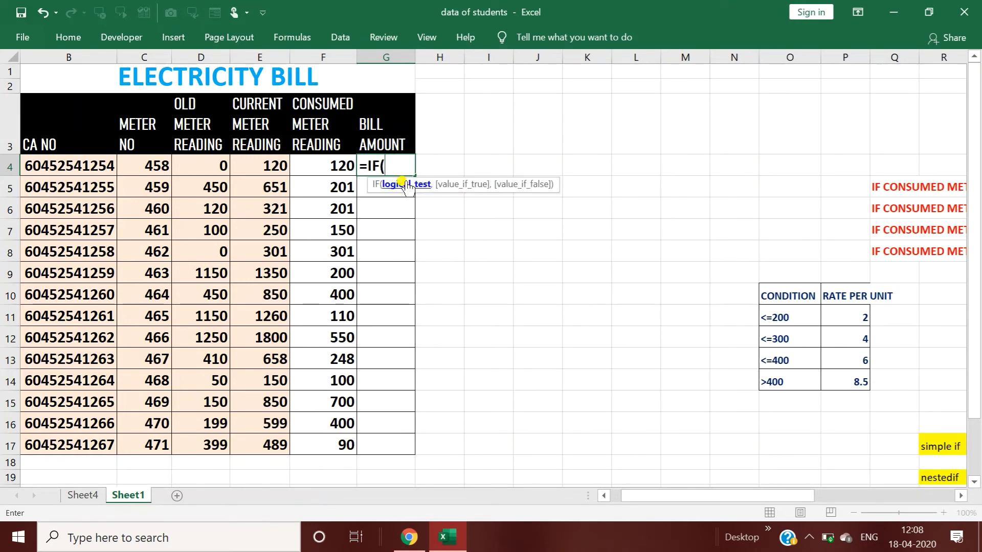
{"action": "left_click", "coordinate": [335, 162]}
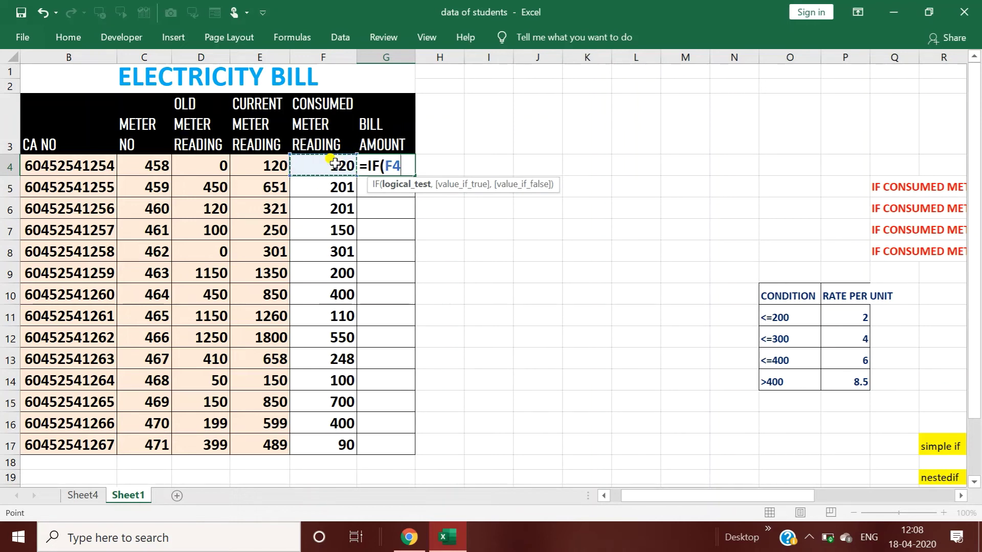
{"action": "type", "text": "<"}
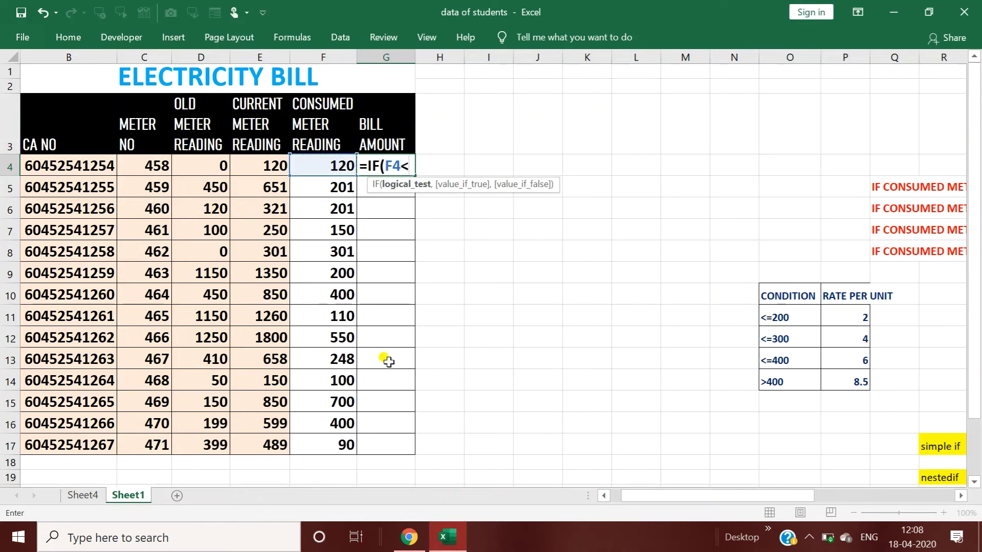
{"action": "type", "text": "=200"}
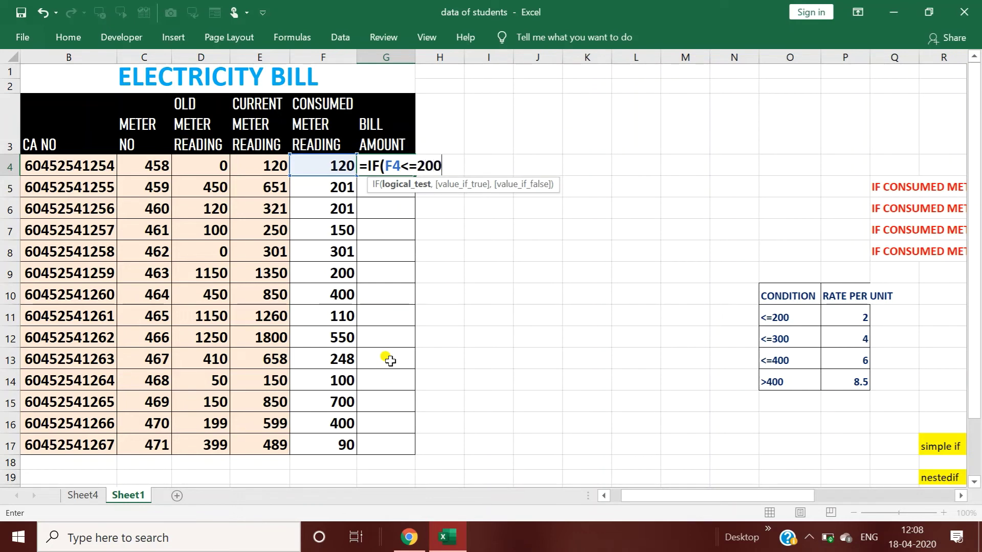
{"action": "type", "text": ","}
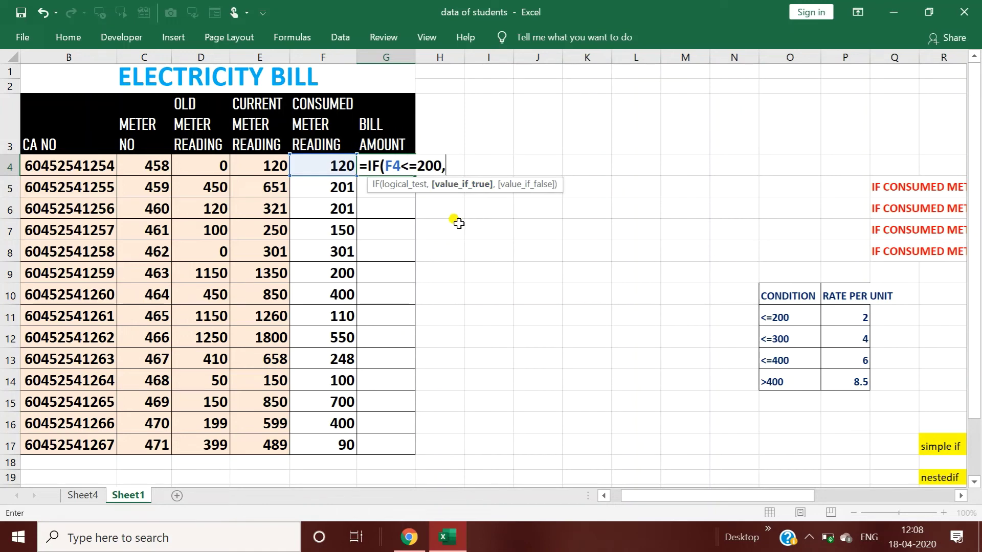
{"action": "left_click", "coordinate": [333, 161]}
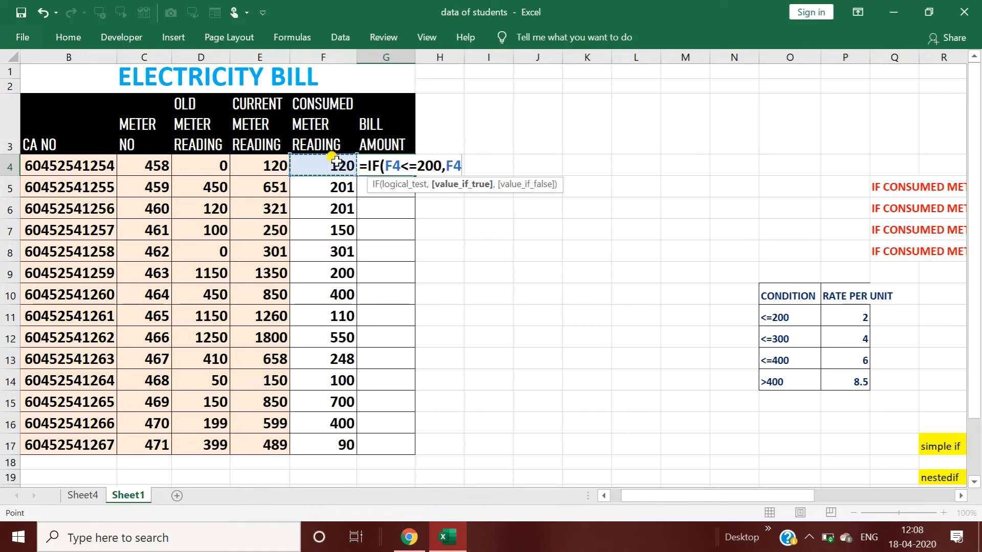
{"action": "type", "text": "*2"}
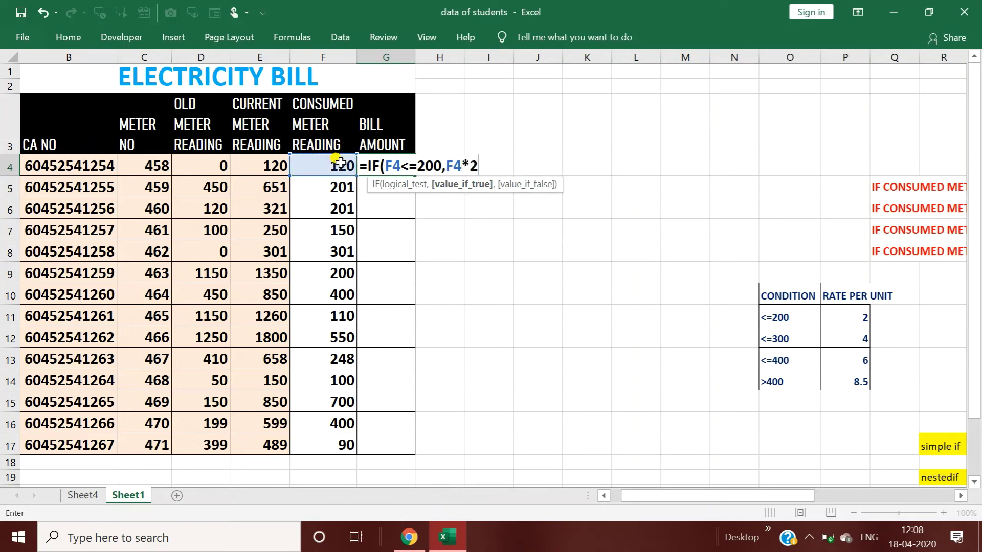
{"action": "type", "text": ","}
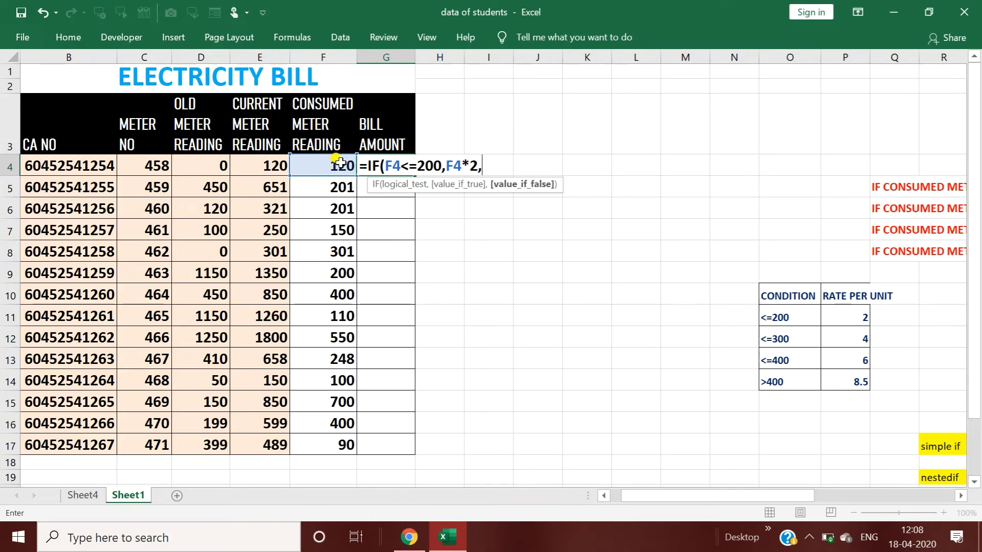
{"action": "type", "text": "IF("}
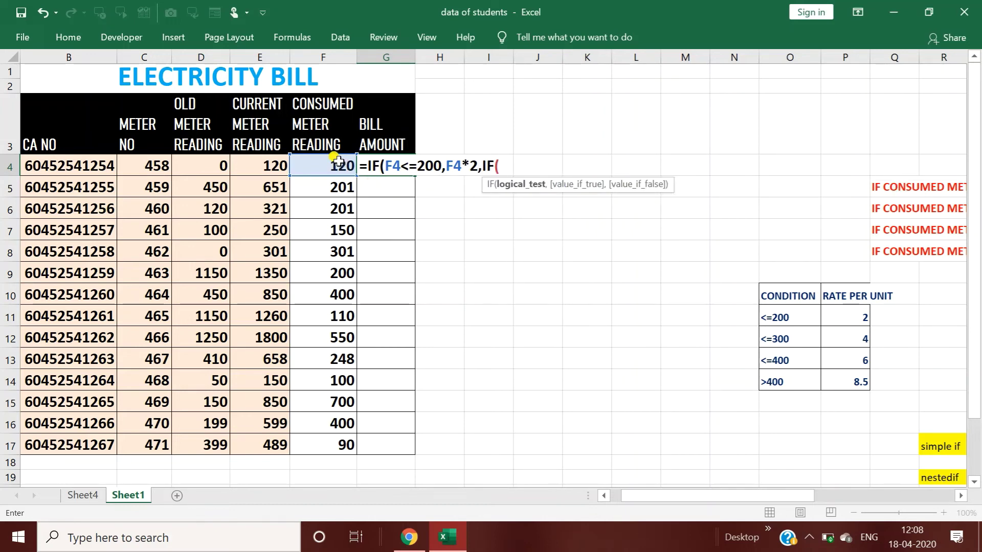
Add F4<=300 at 4 per unit and F4<=400 at 6 per unit to G4's nested IF
{"action": "left_click", "coordinate": [339, 161]}
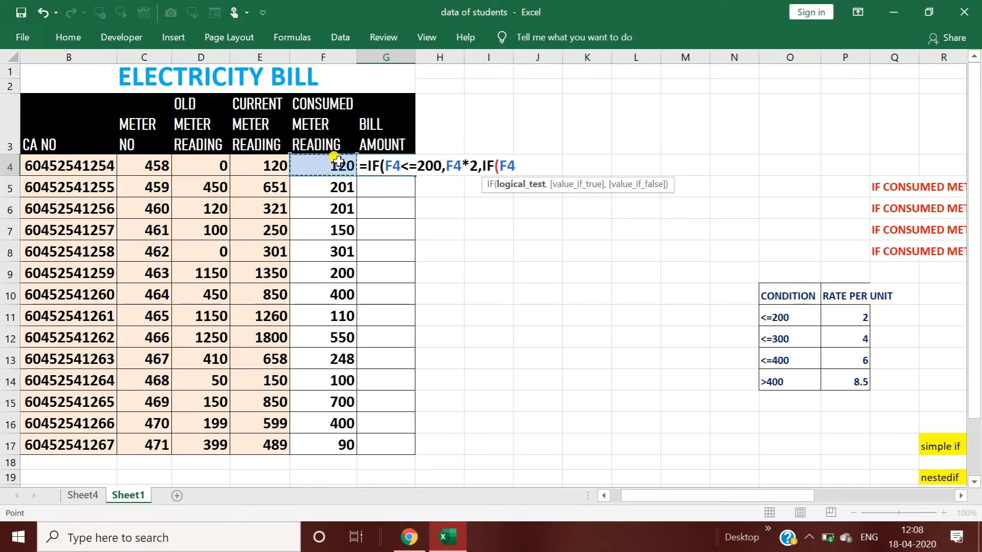
{"action": "type", "text": "<="}
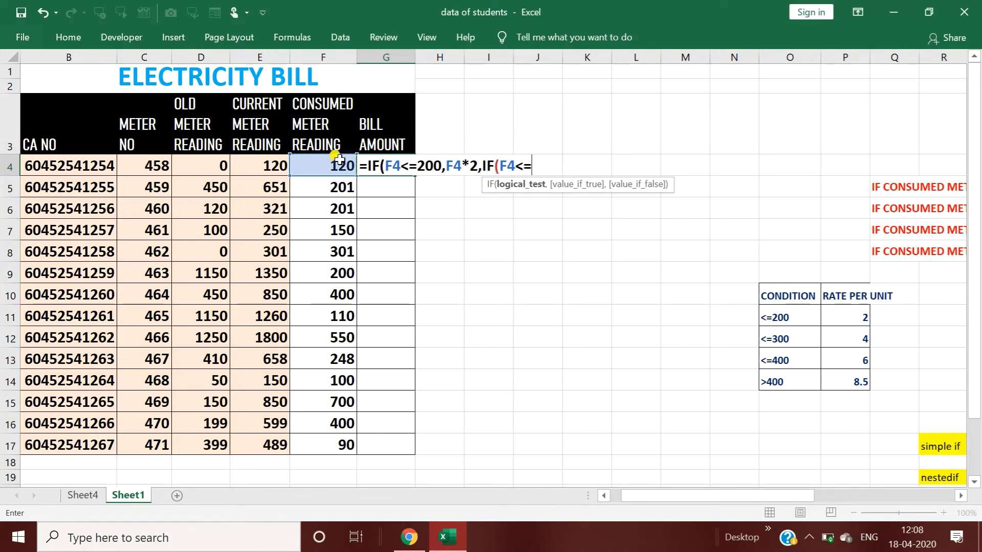
{"action": "type", "text": "300"}
{"action": "type", "text": ","}
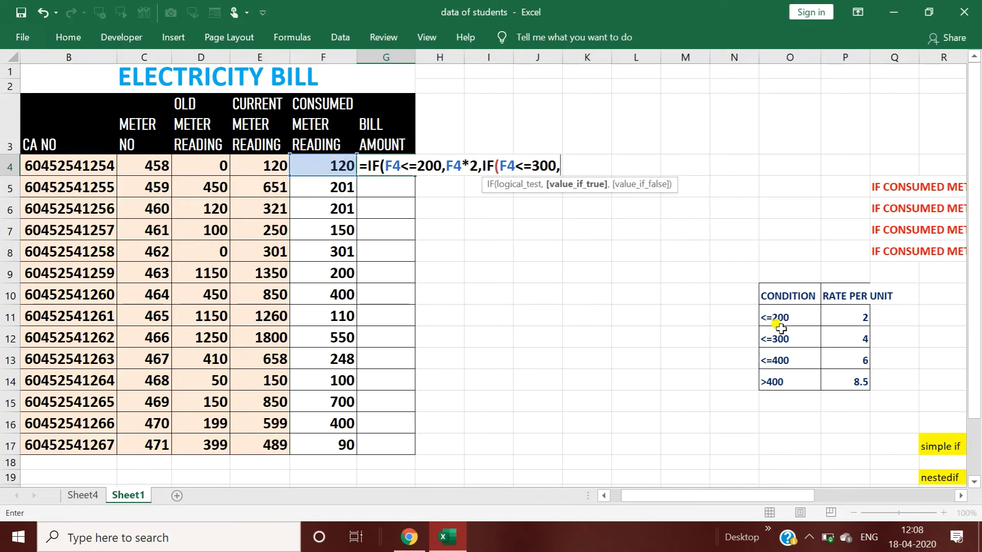
{"action": "left_click", "coordinate": [311, 166]}
{"action": "type", "text": "*4"}
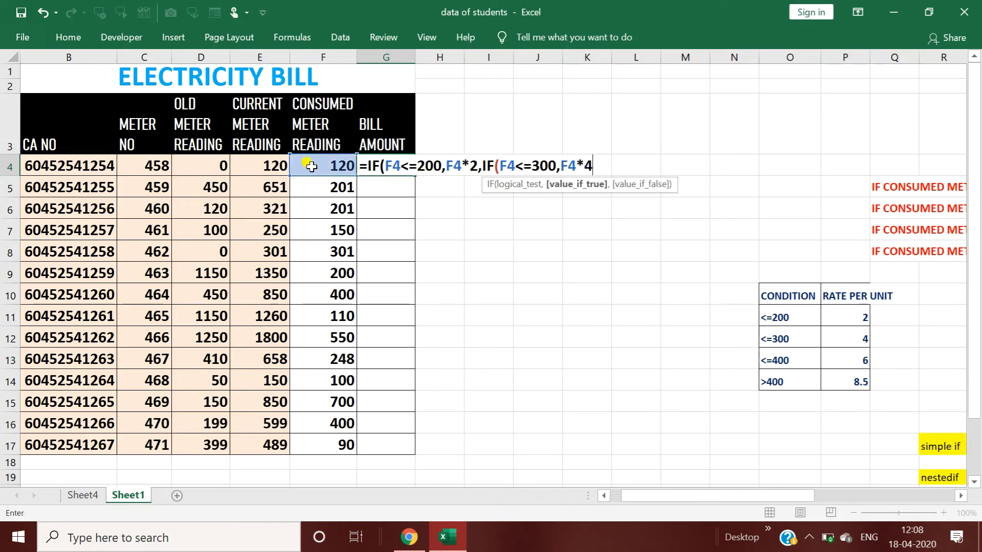
{"action": "type", "text": ",IF"}
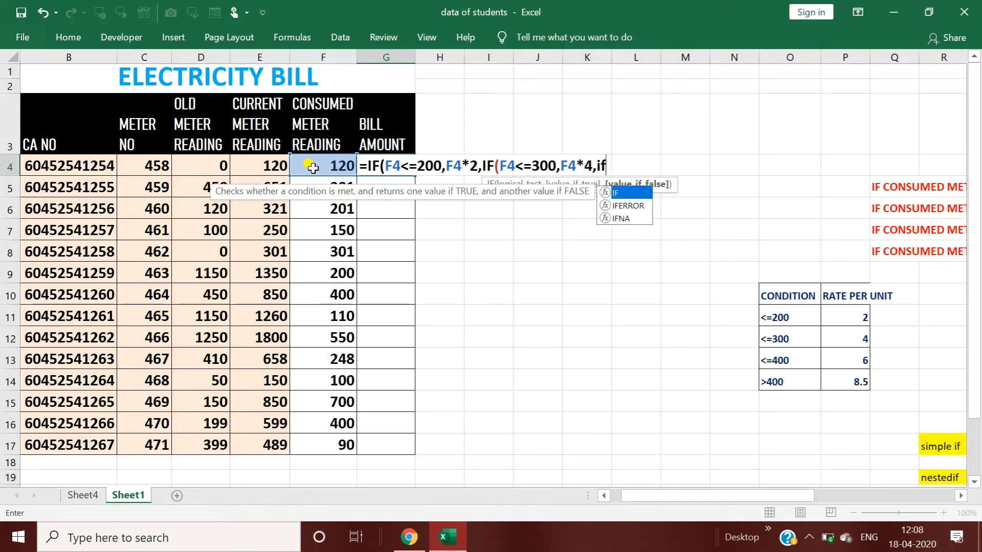
{"action": "type", "text": "("}
{"action": "left_click", "coordinate": [313, 168]}
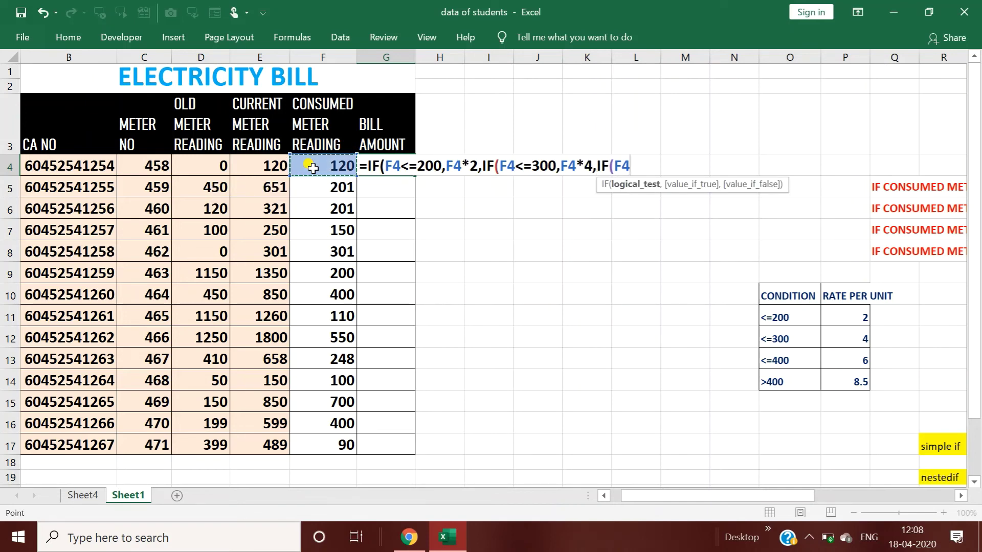
{"action": "type", "text": "<=400"}
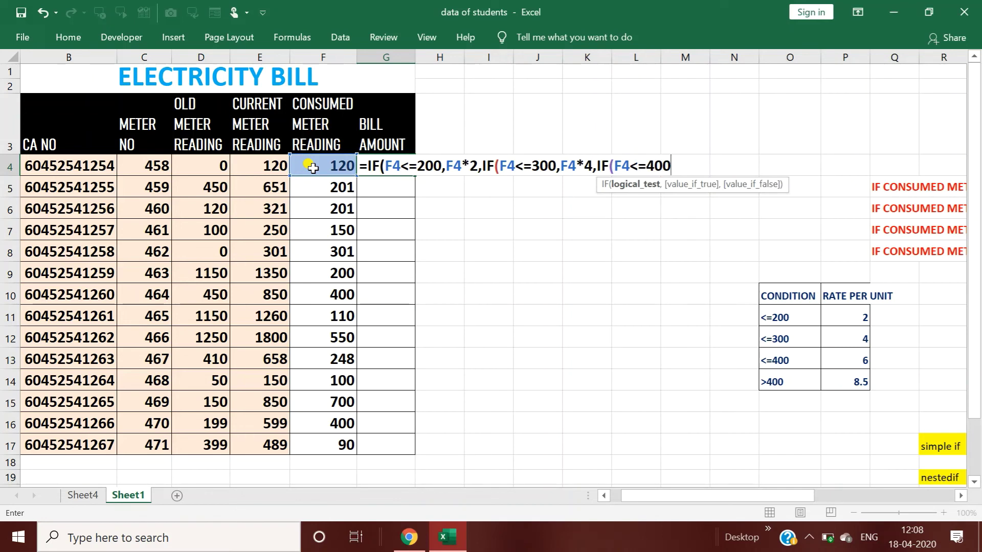
{"action": "type", "text": ","}
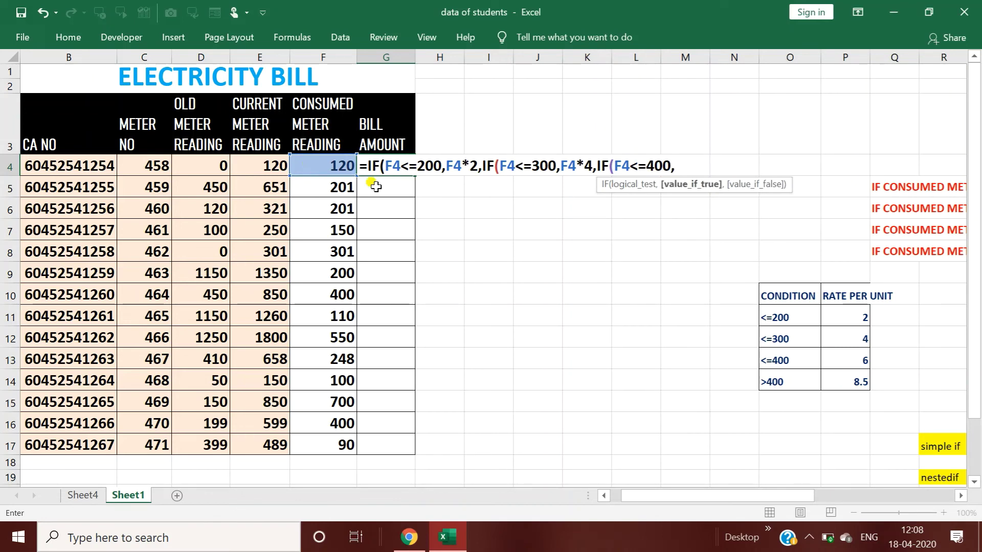
{"action": "left_click", "coordinate": [324, 167]}
{"action": "type", "text": "*"}
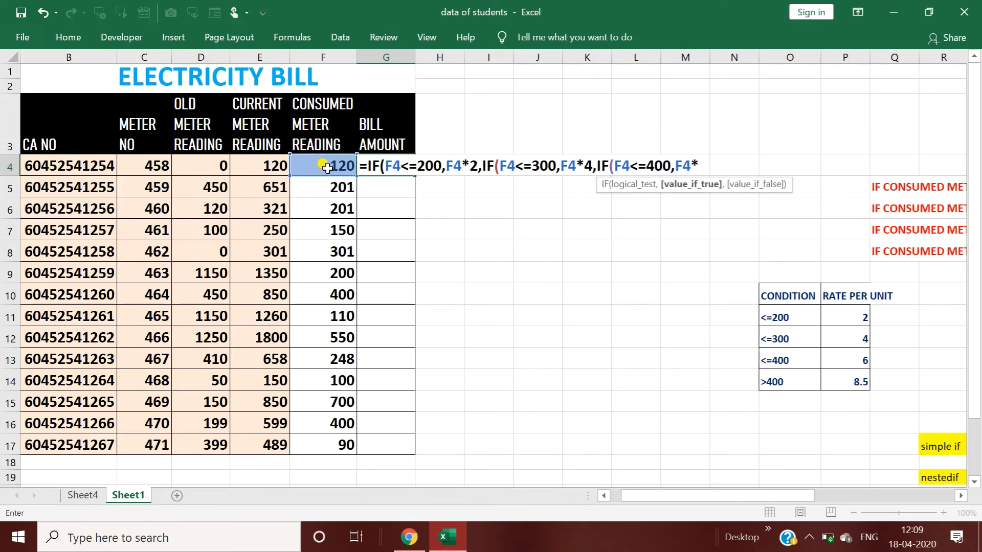
{"action": "type", "text": "6"}
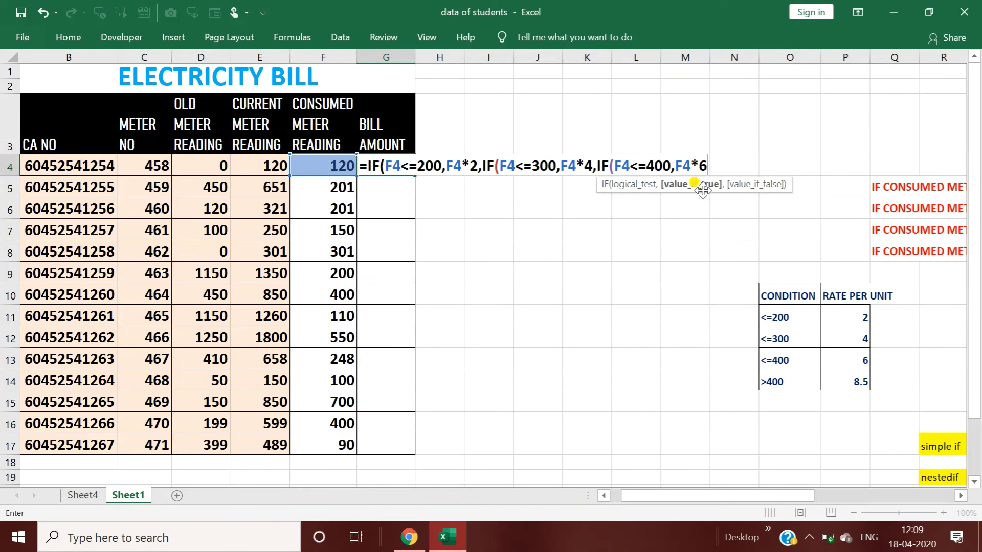
{"action": "type", "text": ","}
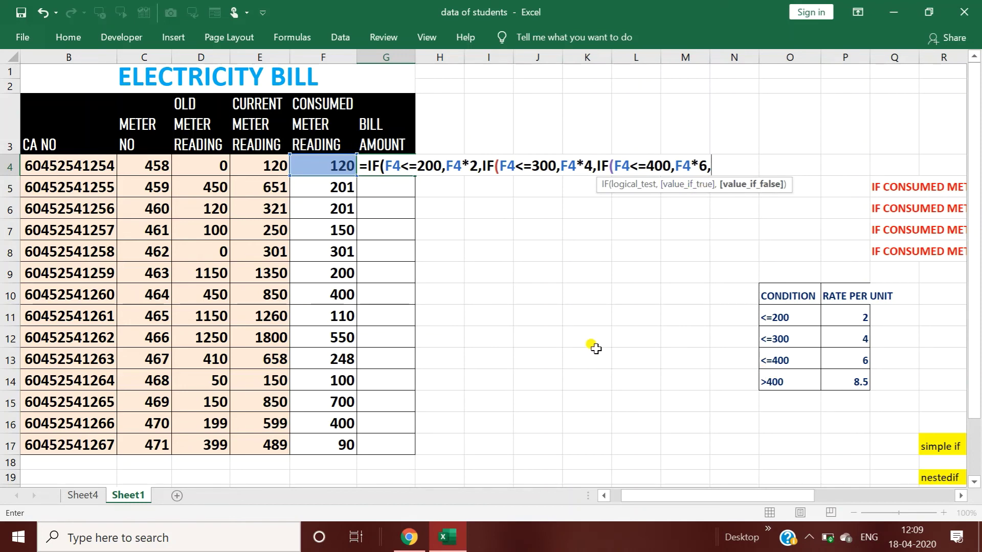
Close G4's formula with F4*8.5)) for readings above 400 and enter it, giving 240
{"action": "left_click", "coordinate": [319, 169]}
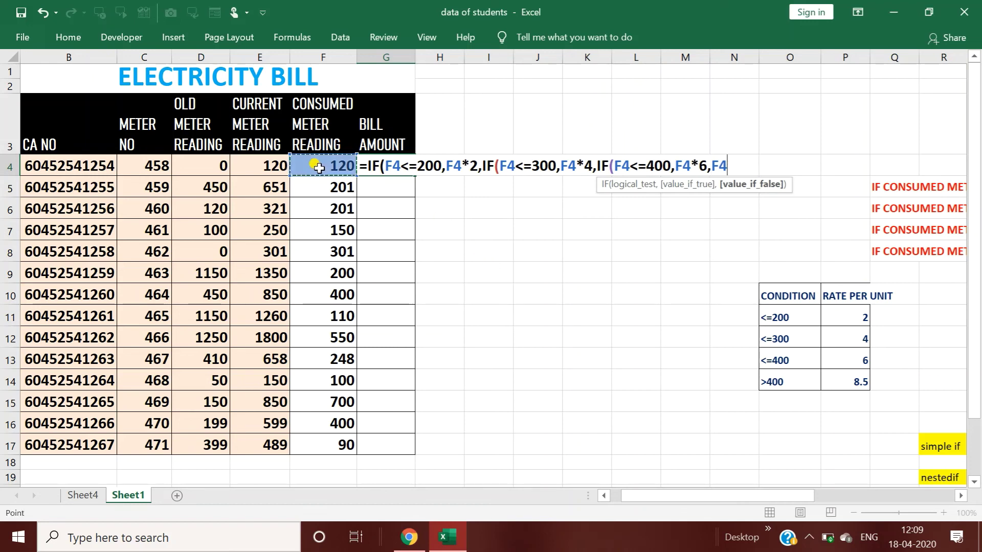
{"action": "type", "text": "*8.5"}
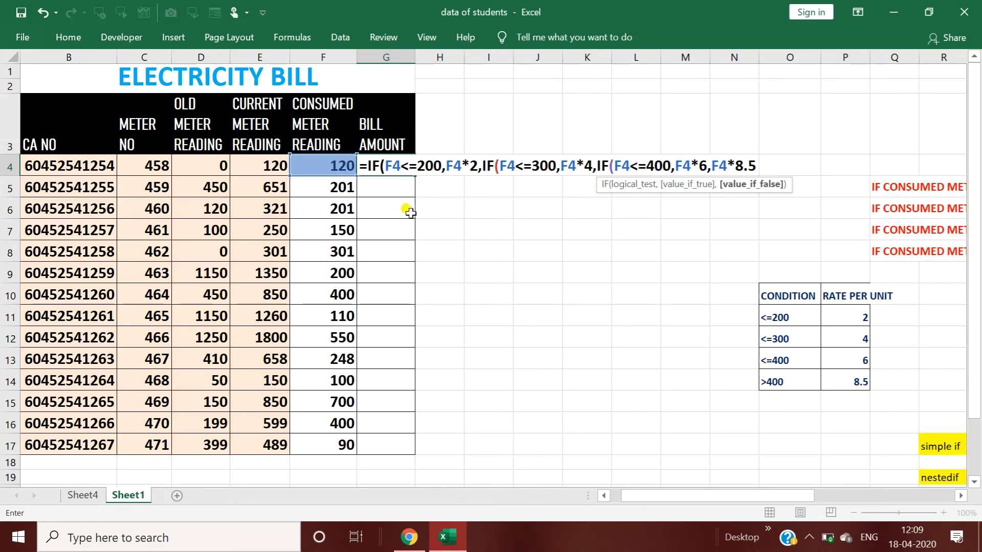
{"action": "type", "text": "))"}
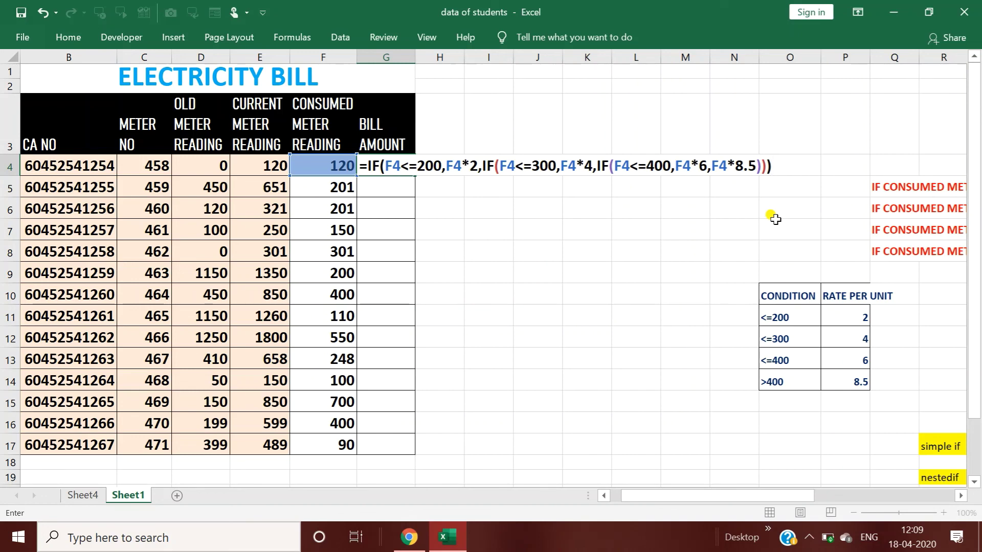
{"action": "key", "text": "Return"}
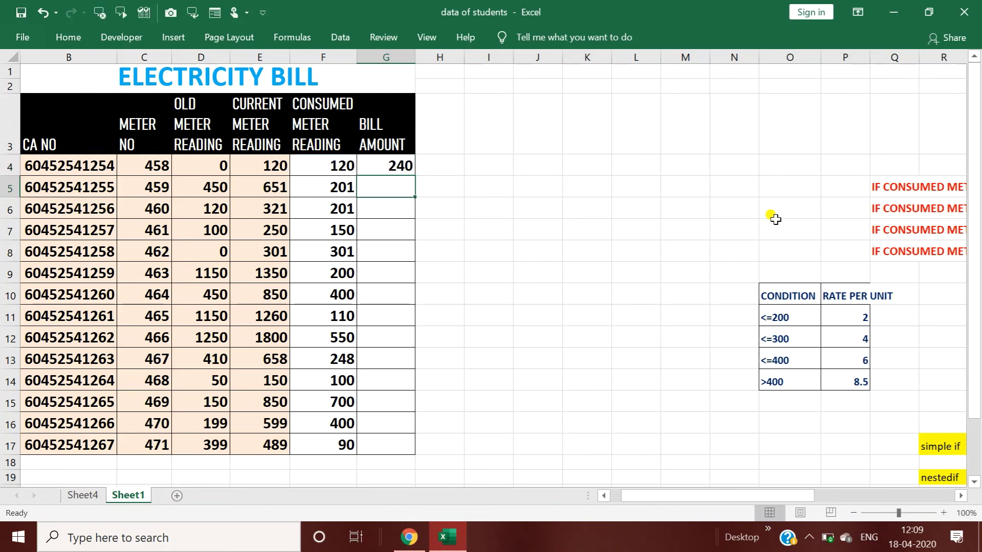
Fill G4's bill formula down to G17 and check results: 240 for 120 units, 804 for 201
{"action": "left_click", "coordinate": [381, 165]}
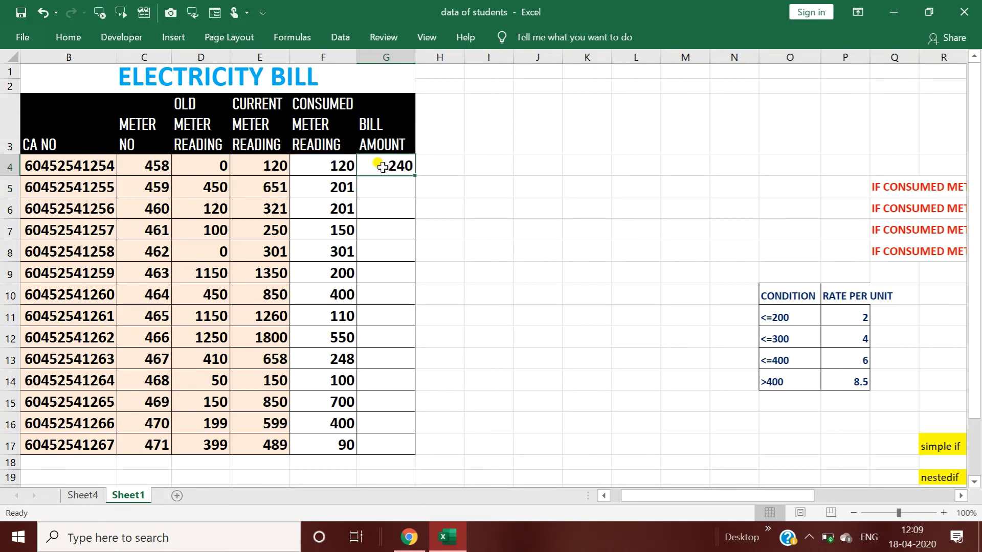
{"action": "double_click", "coordinate": [415, 176]}
{"action": "left_click", "coordinate": [460, 339]}
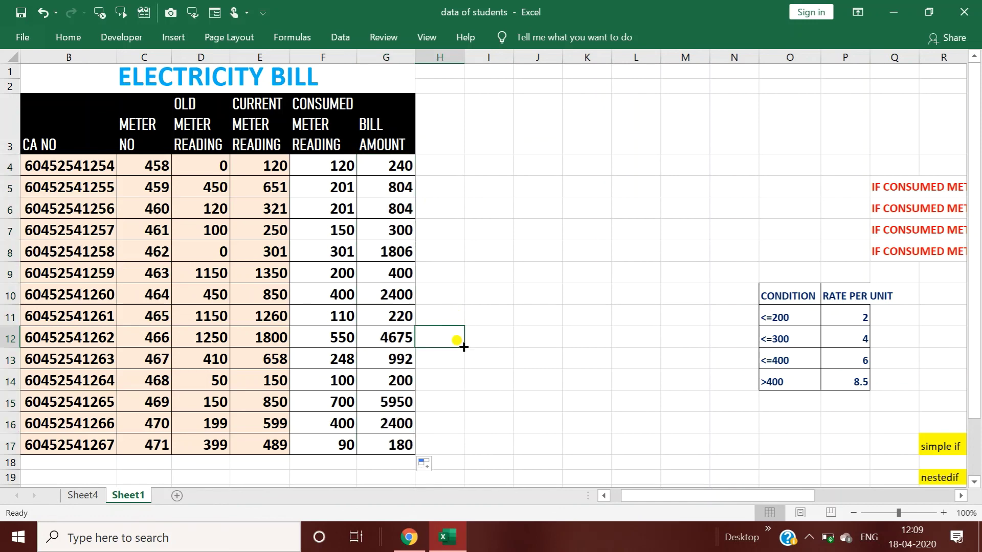
{"action": "left_click", "coordinate": [334, 166]}
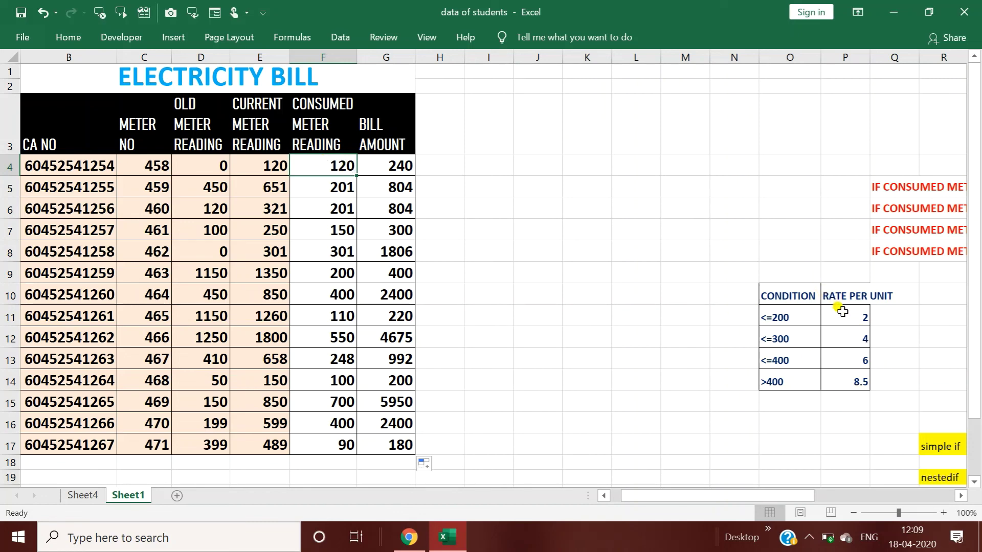
{"action": "left_click", "coordinate": [370, 161]}
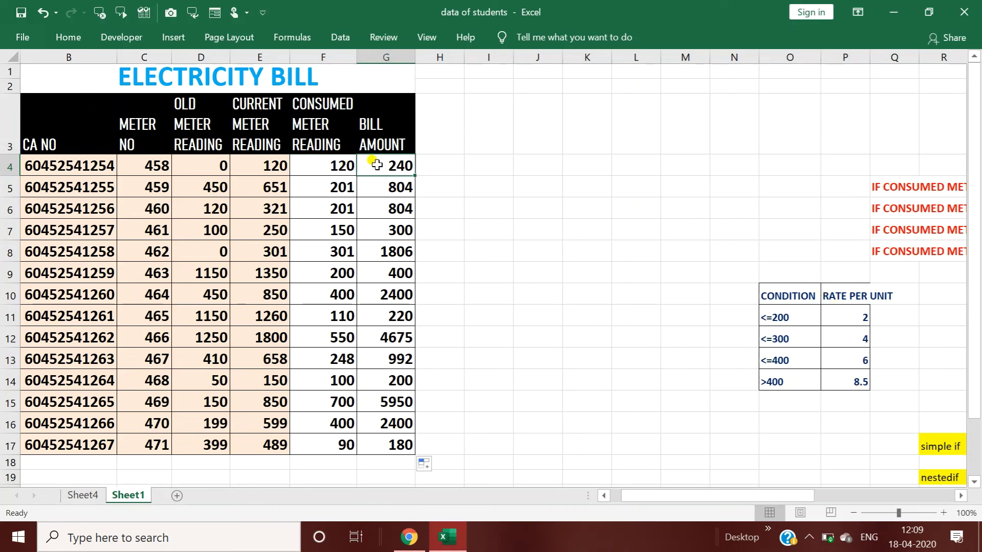
{"action": "left_click", "coordinate": [342, 188]}
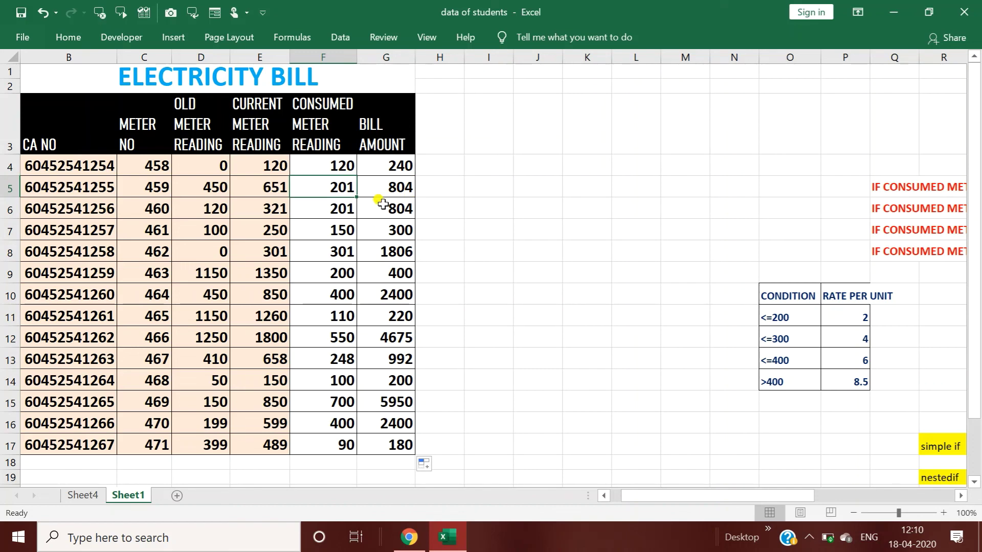
{"action": "left_click", "coordinate": [377, 187]}
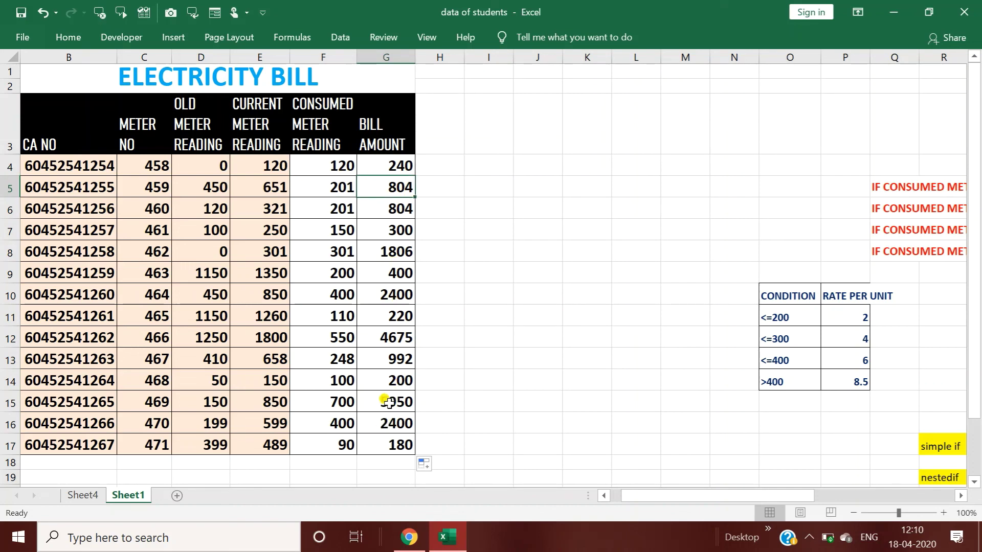